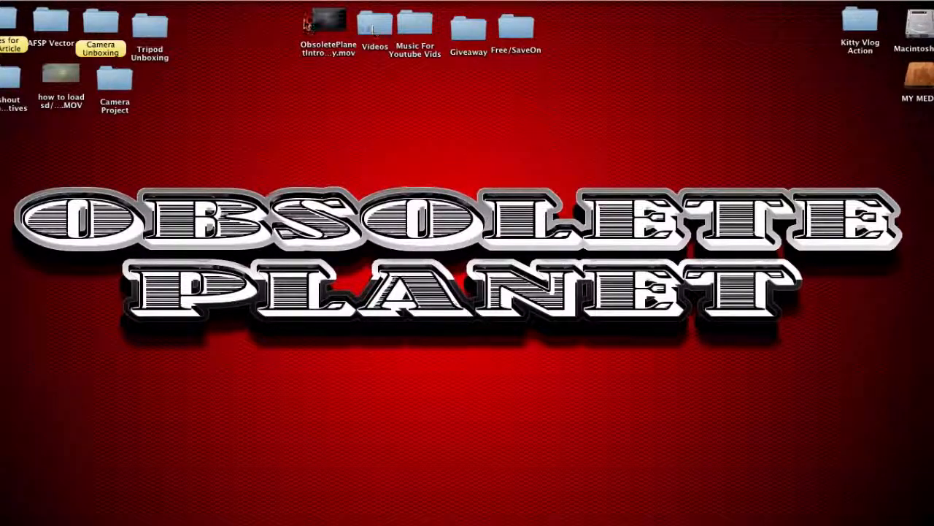
Open the AFSP Vector folder on the desktop and locate the Obsolete Planet design PNG
{"action": "double_click", "coordinate": [51, 29]}
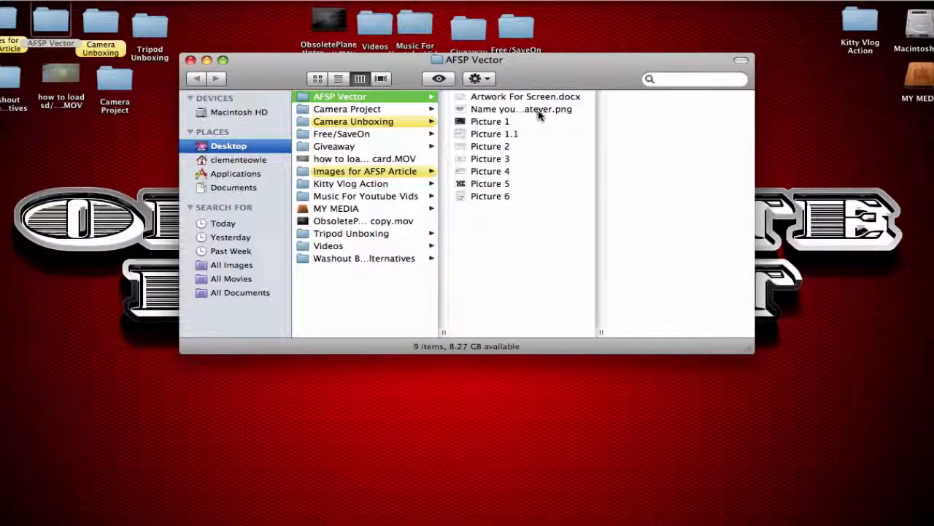
{"action": "left_click", "coordinate": [538, 109]}
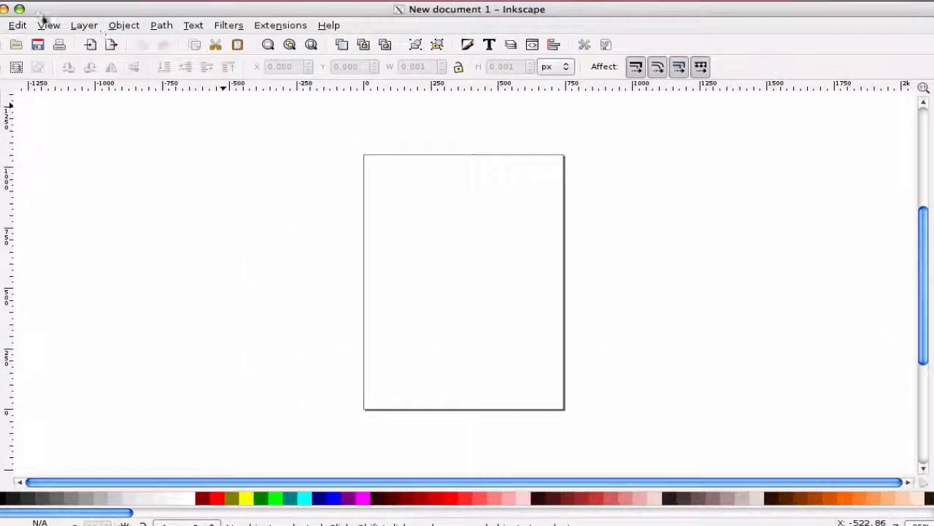
Import the Obsolete Planet PNG from the Desktop's AFSP Vector folder as an embedded image
{"action": "left_click", "coordinate": [1, 25]}
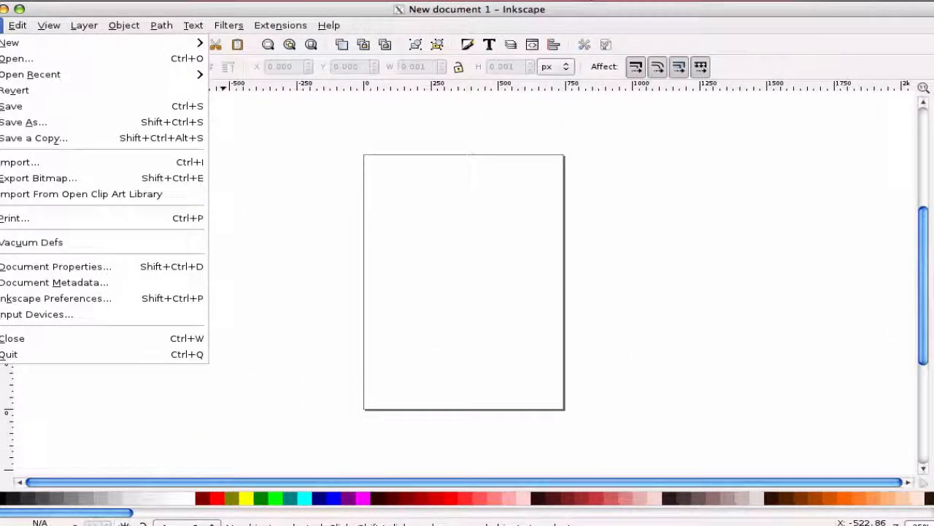
{"action": "left_click", "coordinate": [51, 161]}
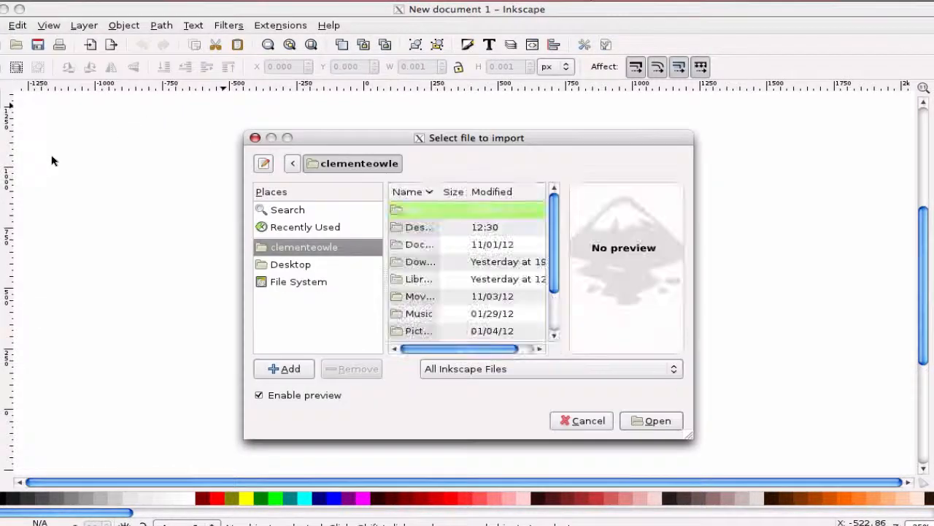
{"action": "left_click", "coordinate": [304, 266]}
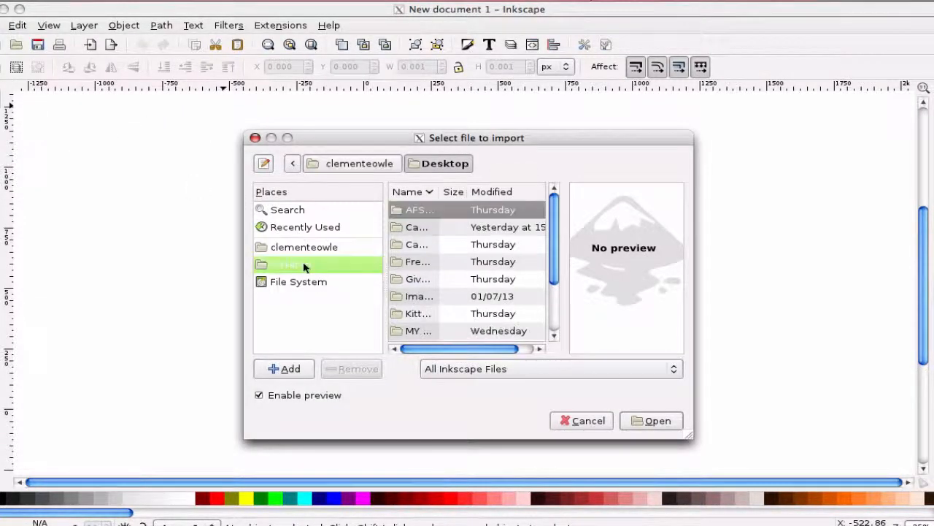
{"action": "left_click", "coordinate": [464, 233]}
{"action": "scroll", "coordinate": [500, 334], "scroll_direction": "down", "scroll_amount": 2}
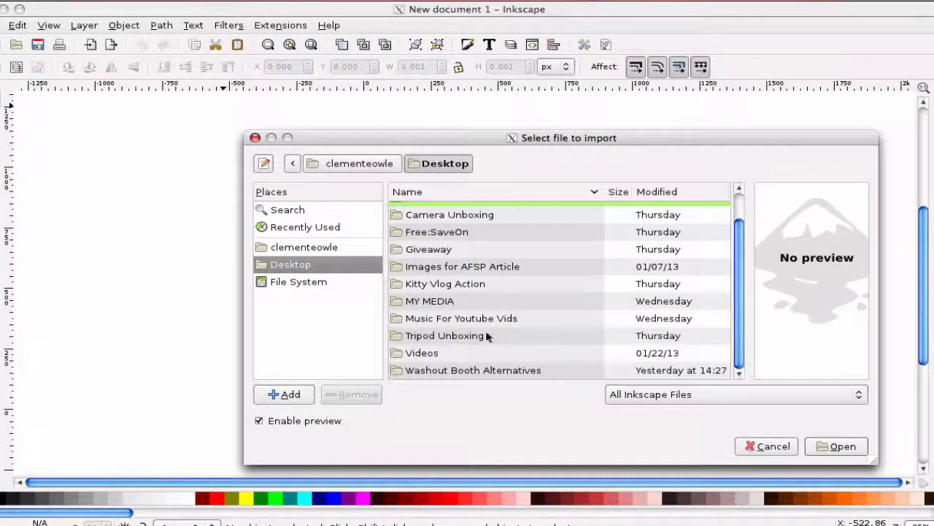
{"action": "scroll", "coordinate": [487, 335], "scroll_direction": "up", "scroll_amount": 1}
{"action": "scroll", "coordinate": [488, 336], "scroll_direction": "up", "scroll_amount": 1}
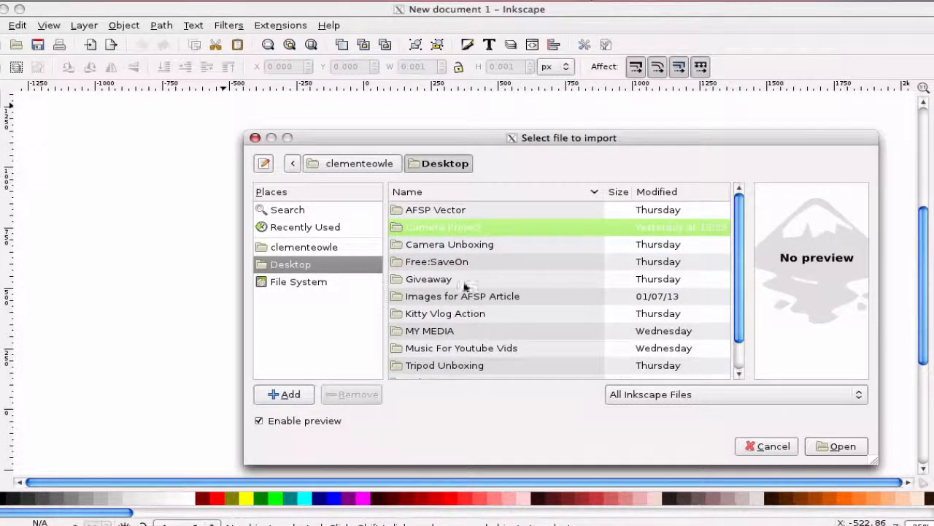
{"action": "double_click", "coordinate": [454, 211]}
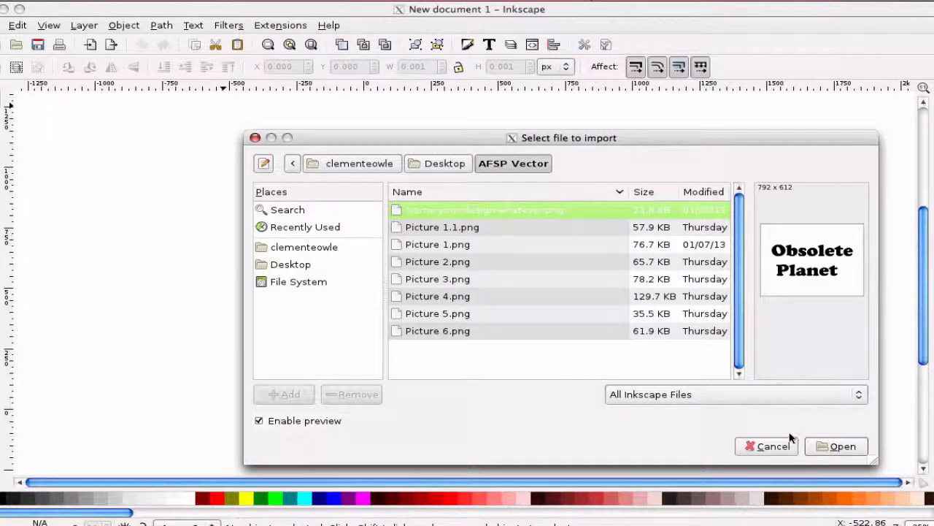
{"action": "left_click", "coordinate": [839, 446]}
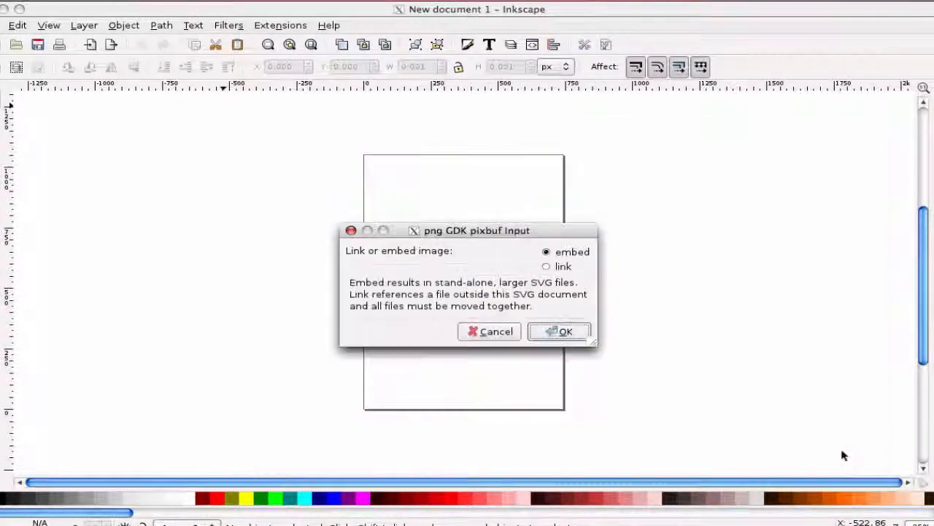
{"action": "left_click", "coordinate": [551, 334]}
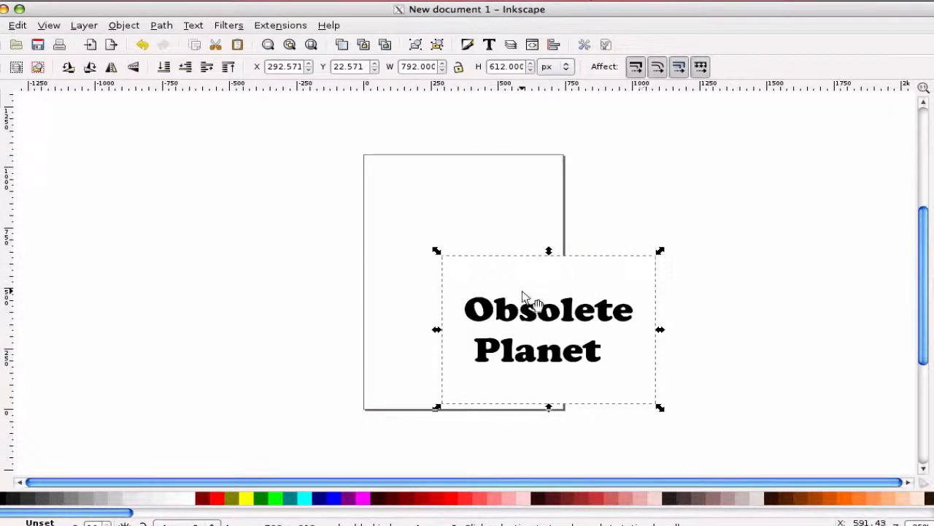
Position the imported image over the upper part of the page, zooming in to align its edge
{"action": "left_click_drag", "start_coordinate": [522, 297], "coordinate": [437, 209]}
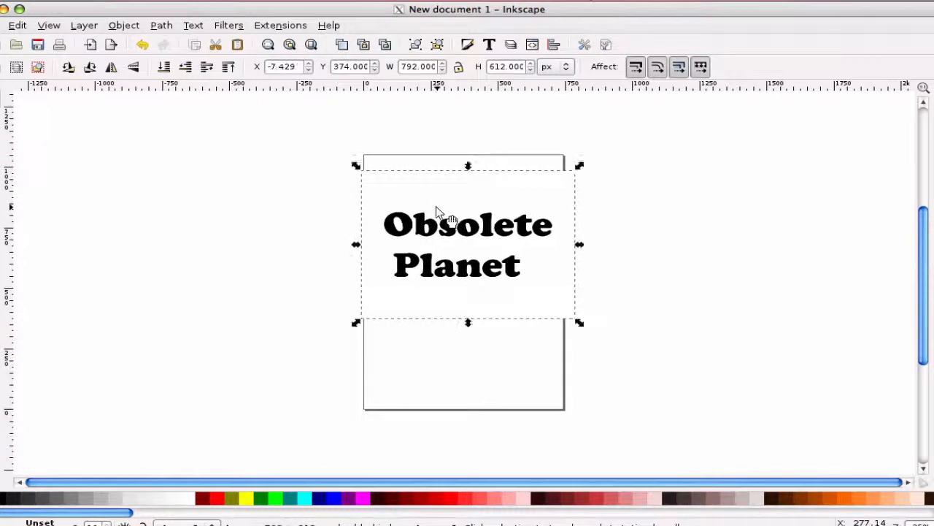
{"action": "left_click", "coordinate": [0, 164]}
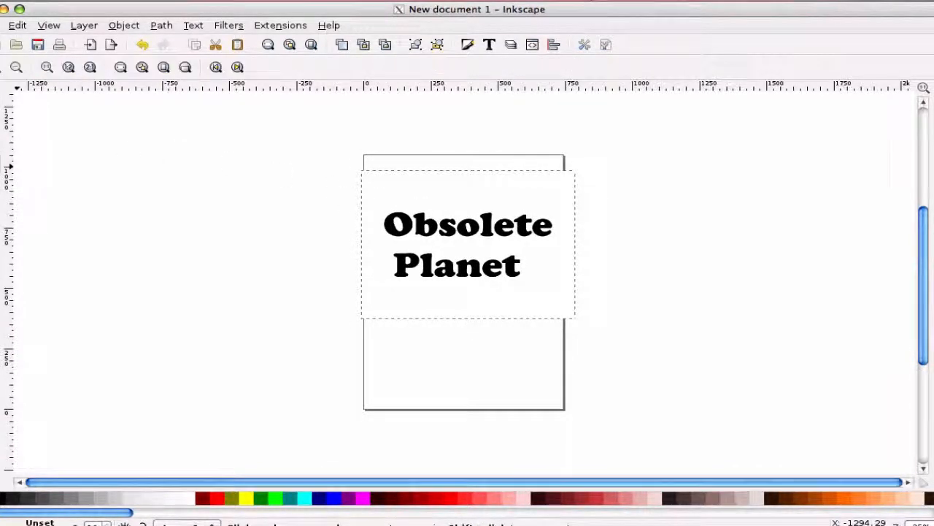
{"action": "left_click", "coordinate": [1, 67]}
{"action": "left_click", "coordinate": [2, 67]}
{"action": "left_click", "coordinate": [2, 68]}
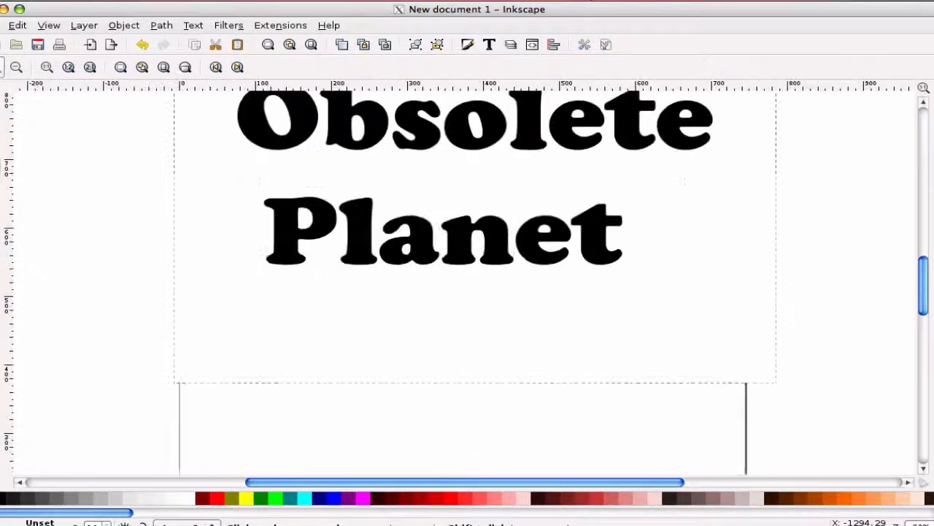
{"action": "left_click", "coordinate": [1, 67]}
{"action": "left_click", "coordinate": [1, 68]}
{"action": "left_click", "coordinate": [2, 67]}
{"action": "left_click", "coordinate": [1, 68]}
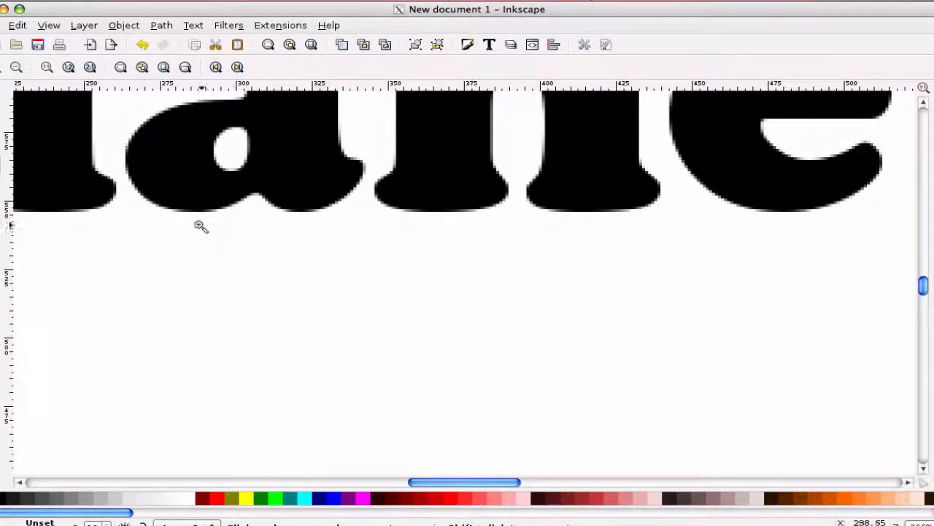
{"action": "key", "text": "s"}
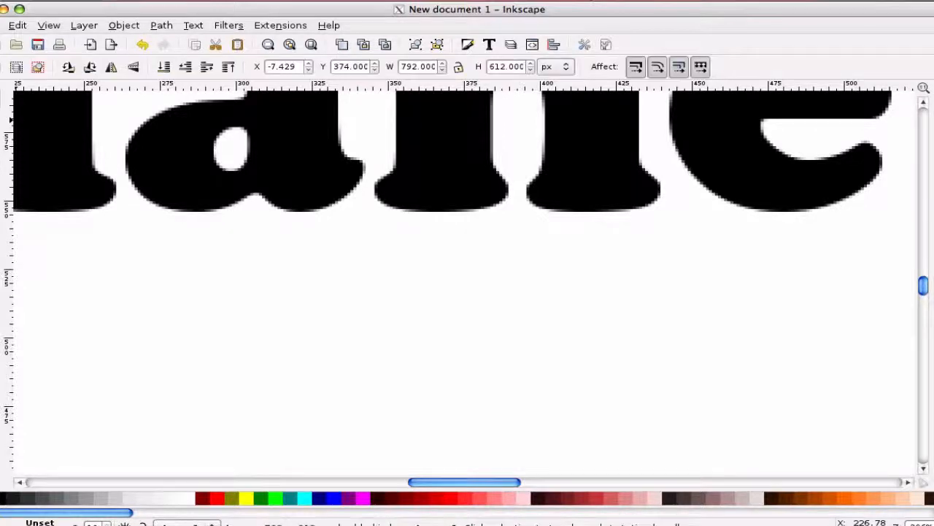
{"action": "left_click_drag", "start_coordinate": [163, 242], "coordinate": [234, 308]}
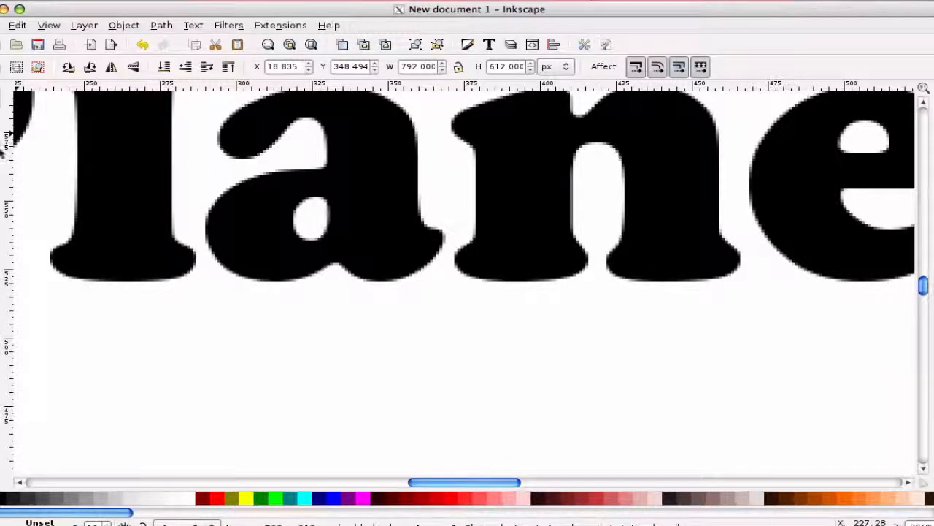
Zoom back out and shift the image slightly left on the page
{"action": "key", "text": "z"}
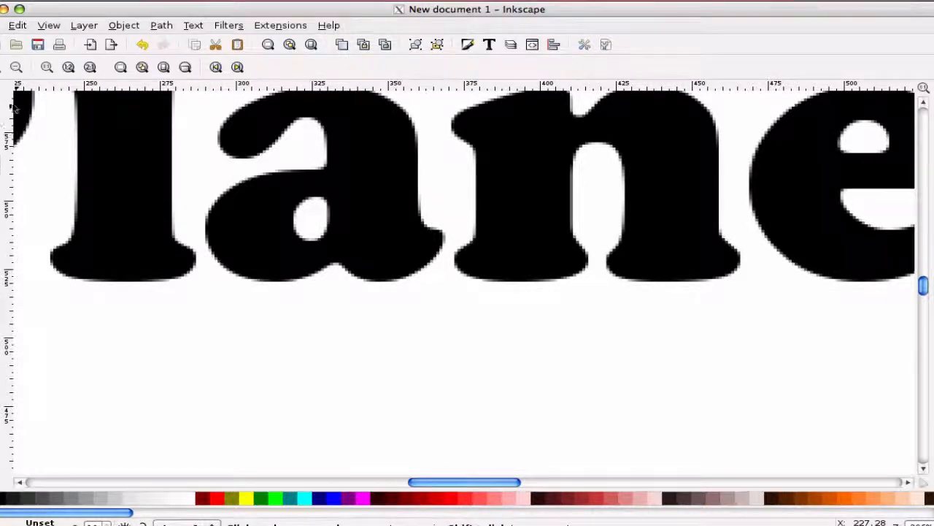
{"action": "left_click", "coordinate": [17, 66]}
{"action": "left_click", "coordinate": [17, 67]}
{"action": "left_click", "coordinate": [17, 67]}
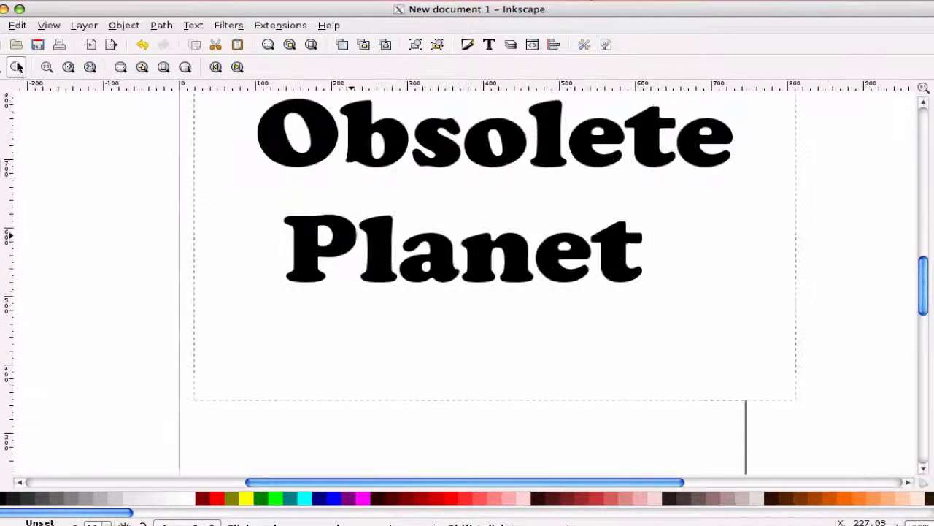
{"action": "left_click", "coordinate": [17, 67]}
{"action": "left_click", "coordinate": [17, 67]}
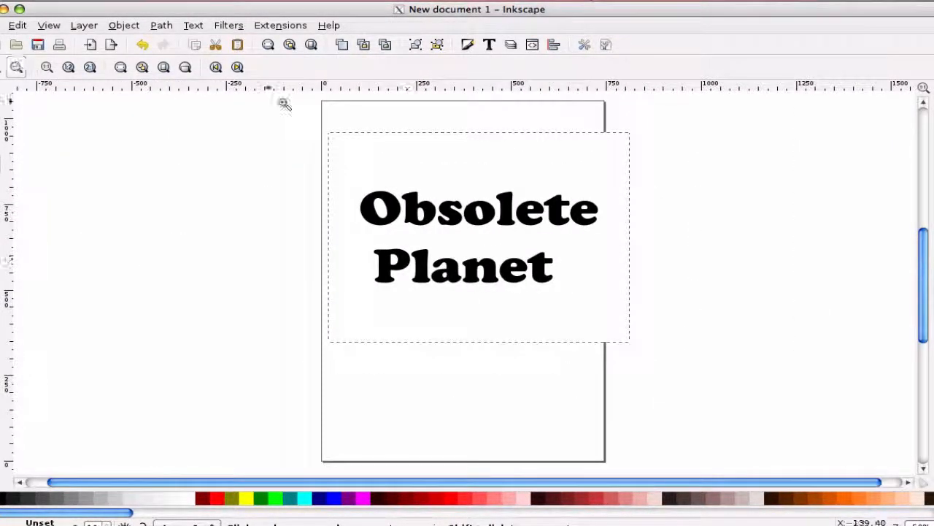
{"action": "key", "text": "s"}
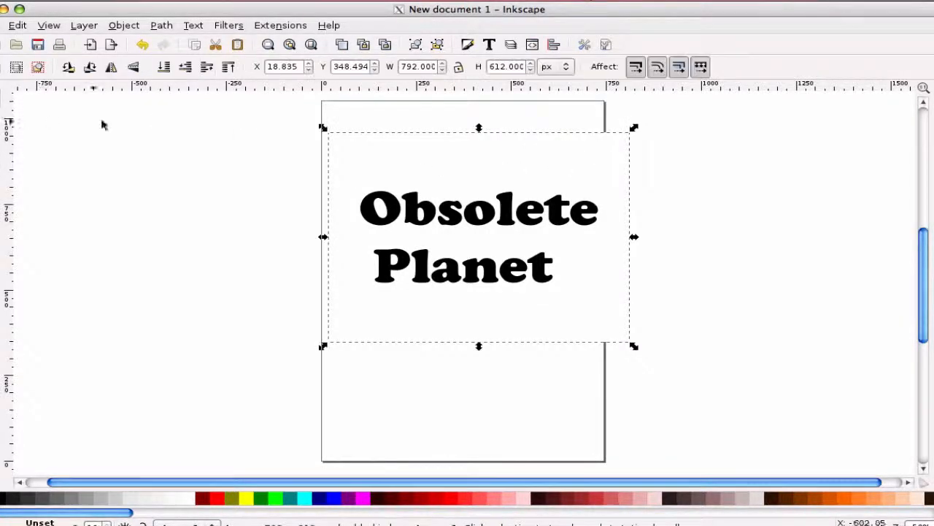
{"action": "left_click_drag", "start_coordinate": [480, 189], "coordinate": [458, 192]}
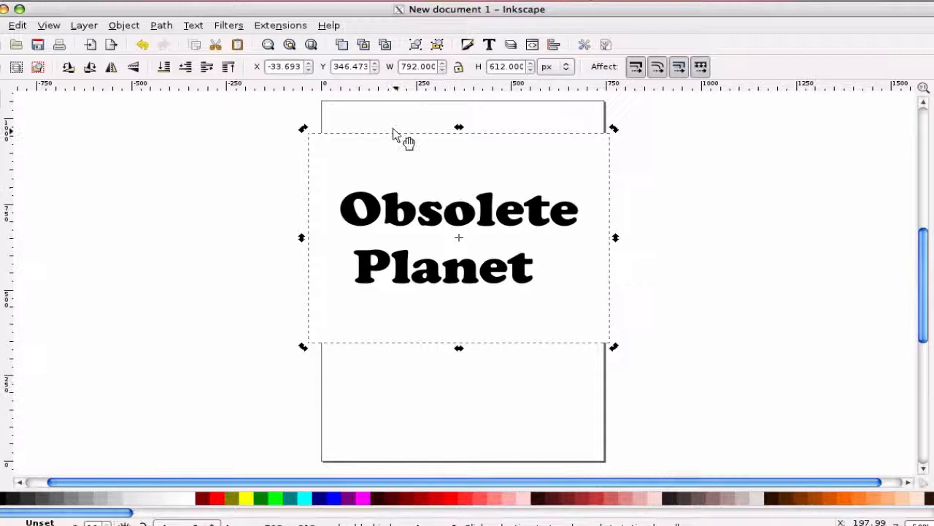
Open Trace Bitmap for the image and choose Grays mode with Smooth off and Remove background on
{"action": "left_click", "coordinate": [162, 26]}
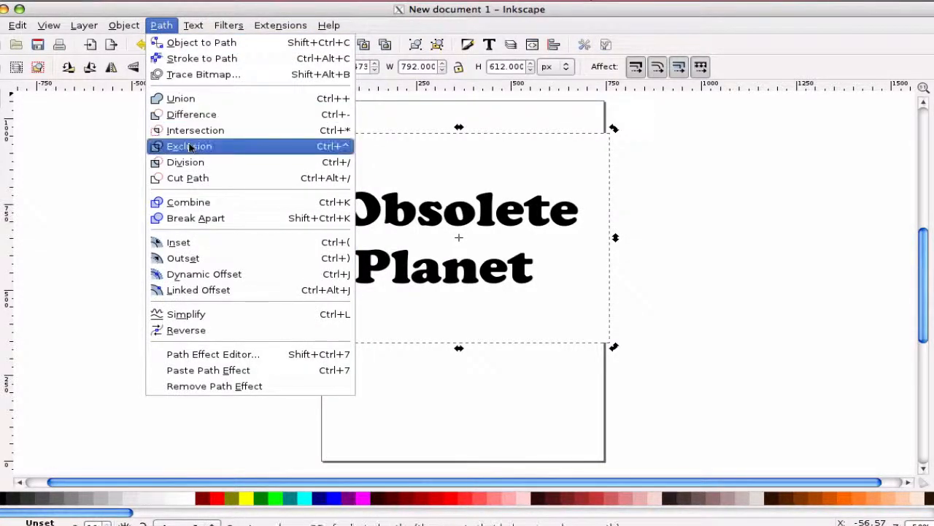
{"action": "left_click", "coordinate": [201, 76]}
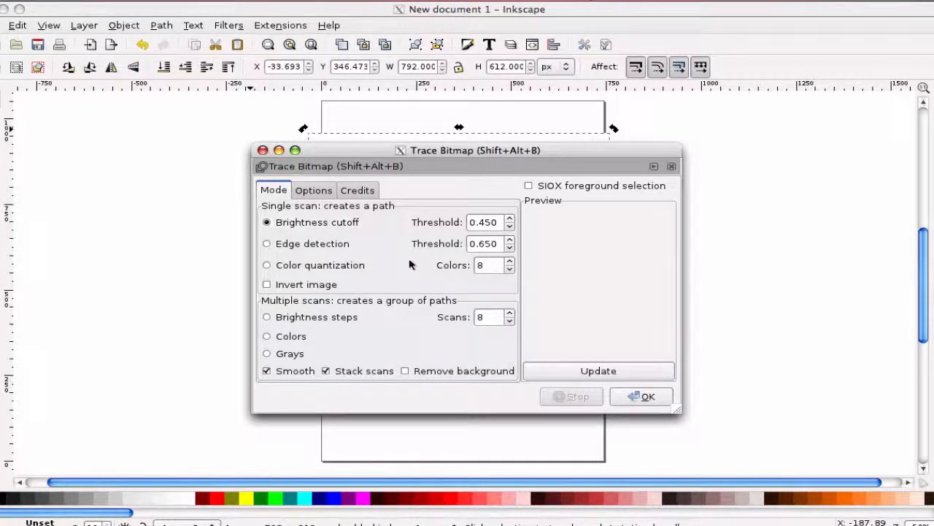
{"action": "left_click", "coordinate": [267, 354]}
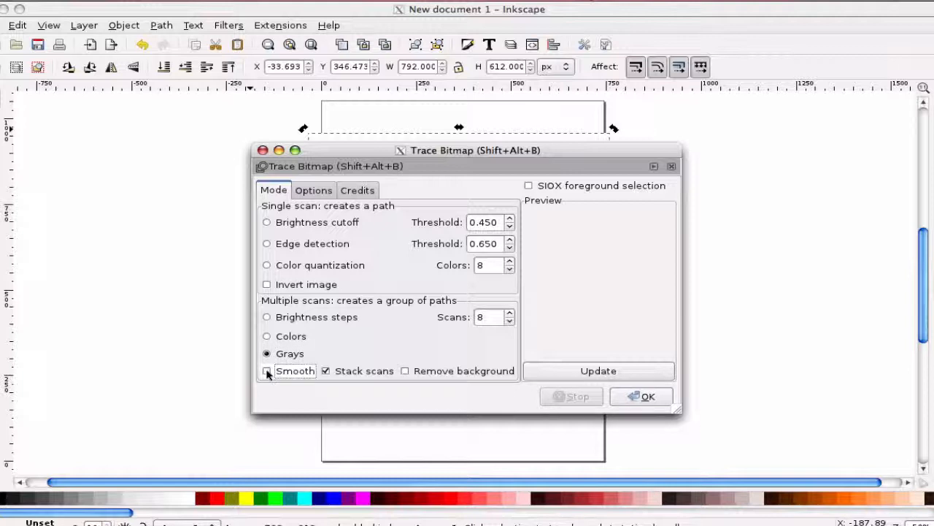
{"action": "left_click", "coordinate": [267, 371]}
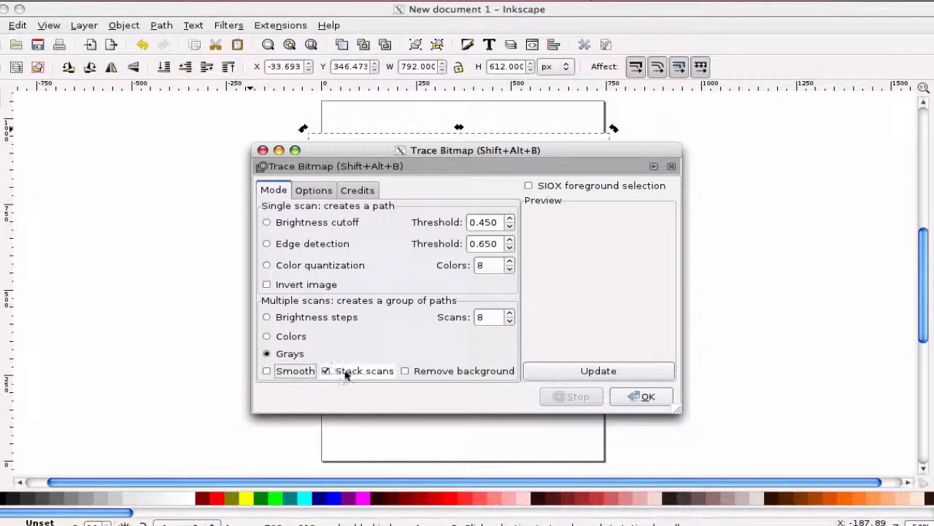
{"action": "left_click", "coordinate": [407, 372]}
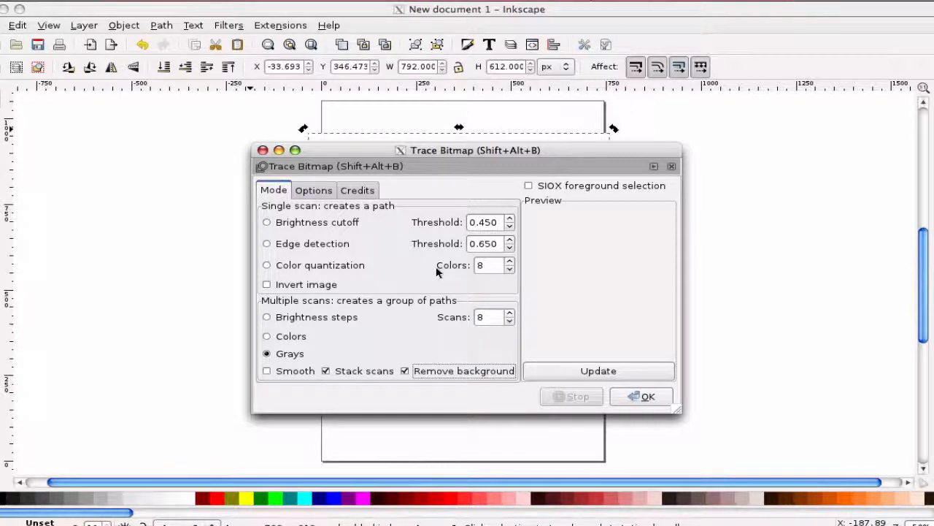
Set the trace colors to 2 and the scans to 2
{"action": "left_click", "coordinate": [510, 270]}
{"action": "left_click", "coordinate": [510, 270]}
{"action": "left_click", "coordinate": [510, 270]}
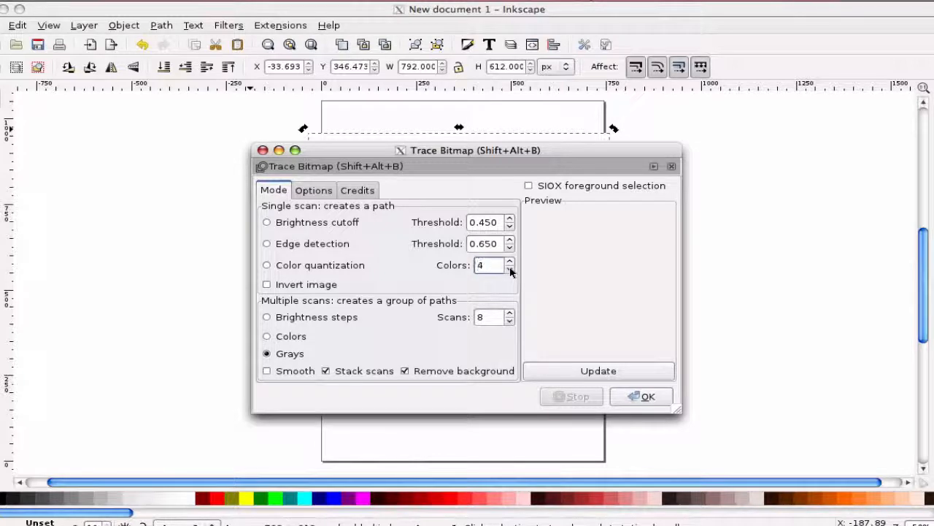
{"action": "left_click", "coordinate": [510, 270]}
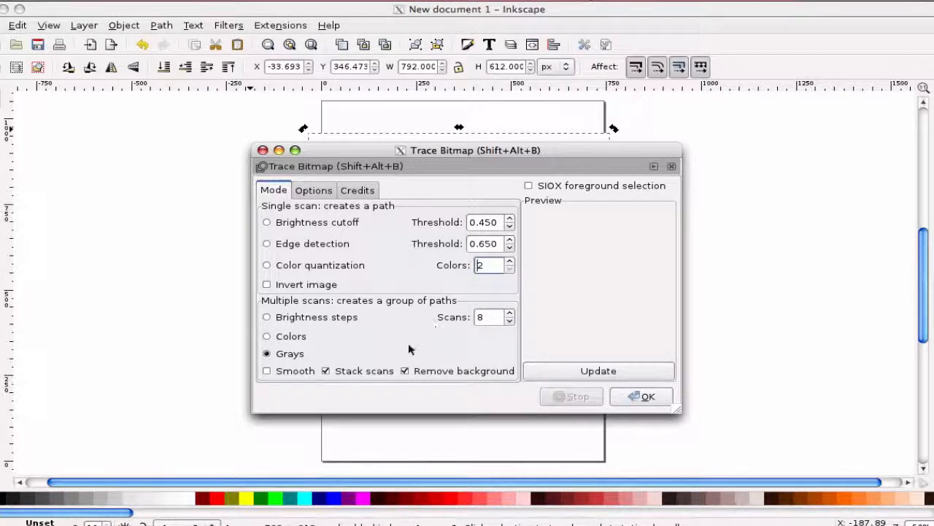
{"action": "left_click", "coordinate": [509, 321]}
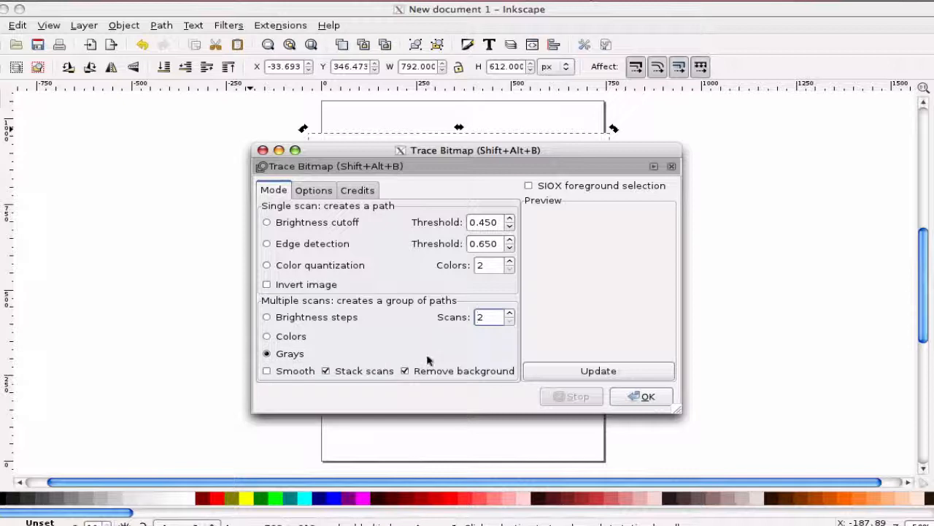
Update the trace preview, execute the trace, and close the Trace Bitmap dialog
{"action": "left_click", "coordinate": [612, 372]}
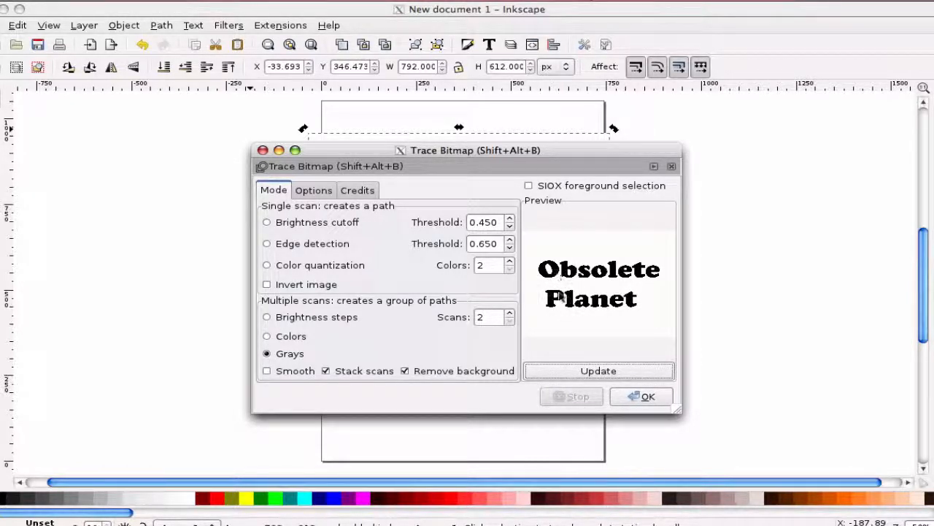
{"action": "left_click", "coordinate": [640, 398]}
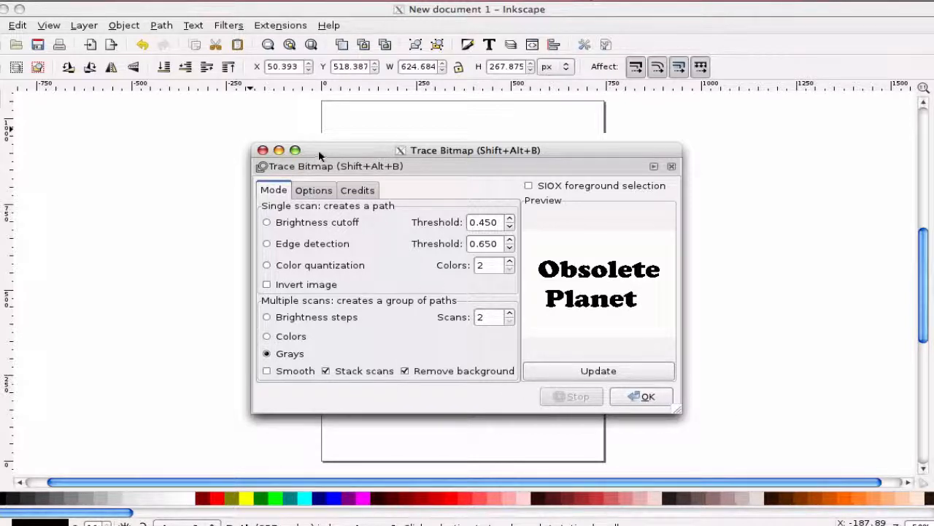
{"action": "left_click", "coordinate": [262, 150]}
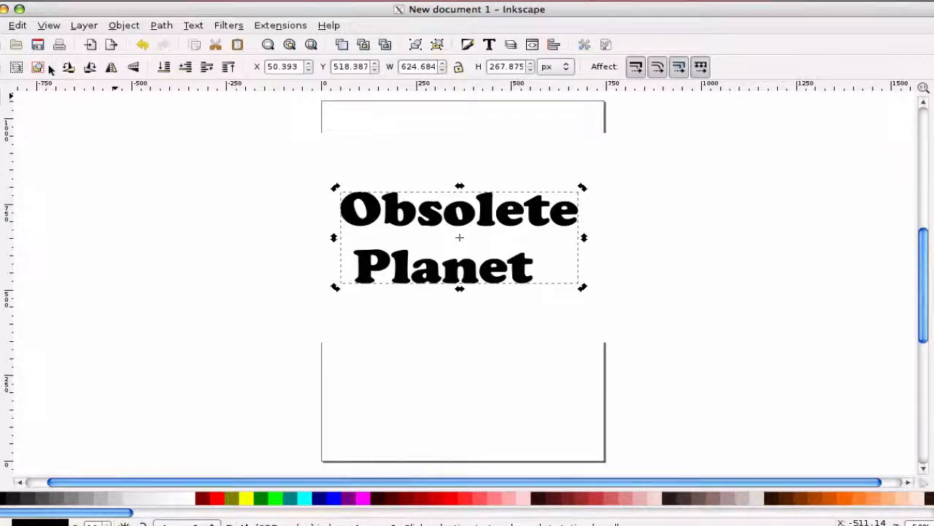
Move the original bitmap down and left, away from the traced vector copy
{"action": "left_click", "coordinate": [1, 152]}
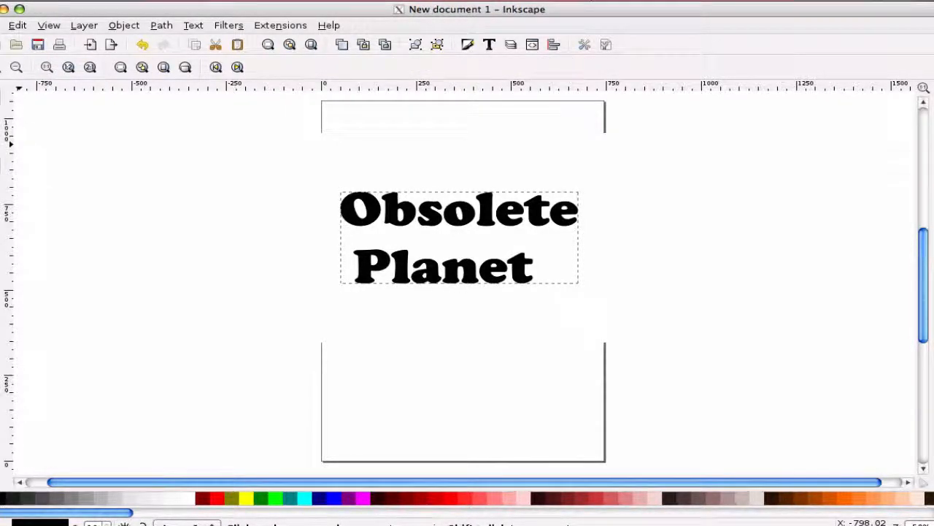
{"action": "left_click", "coordinate": [1, 98]}
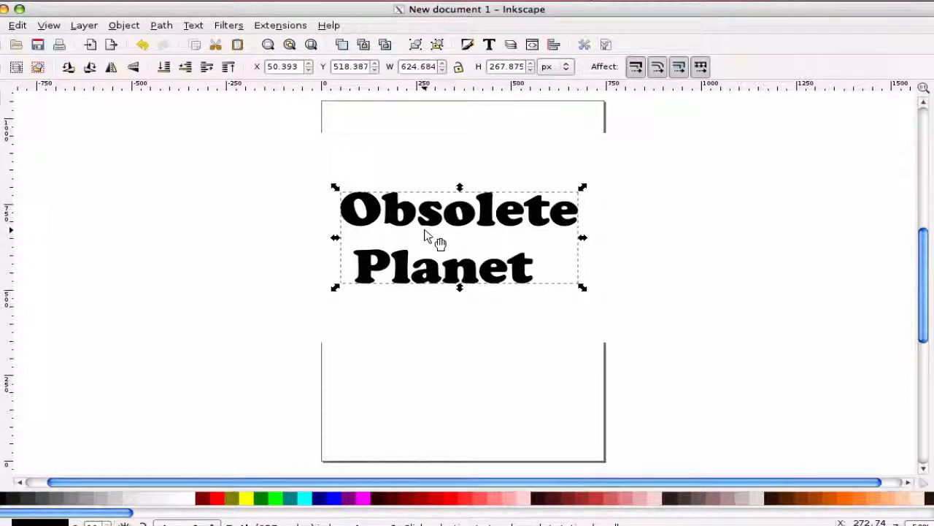
{"action": "mouse_move", "coordinate": [425, 231]}
{"action": "left_mouse_down"}
{"action": "mouse_move", "coordinate": [432, 270]}
{"action": "mouse_move", "coordinate": [401, 268]}
{"action": "left_mouse_up"}
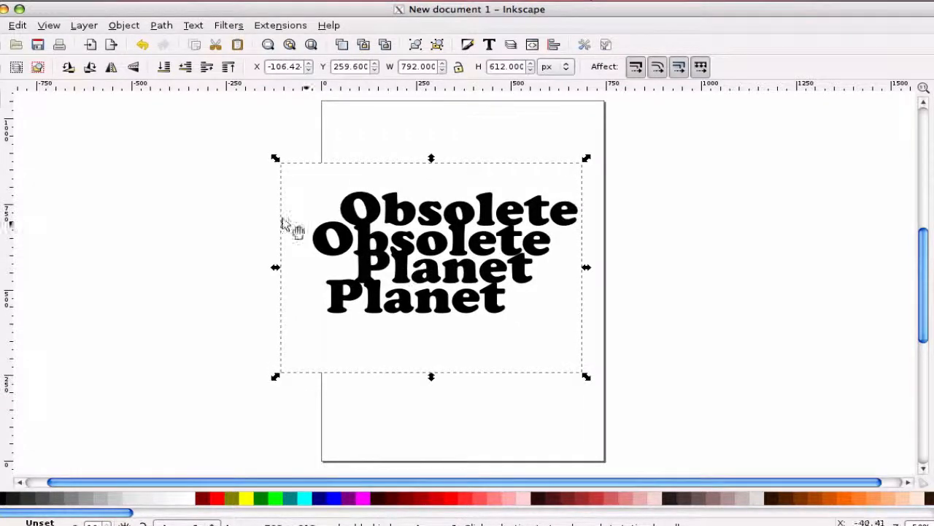
Zoom in closely on the first letter of the logo to inspect the traced outline
{"action": "key", "text": "F3"}
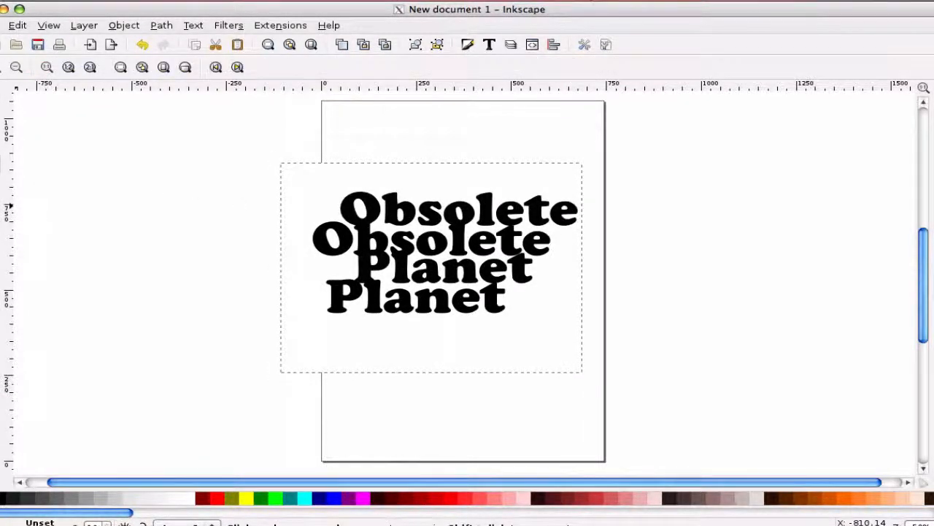
{"action": "left_click", "coordinate": [16, 67]}
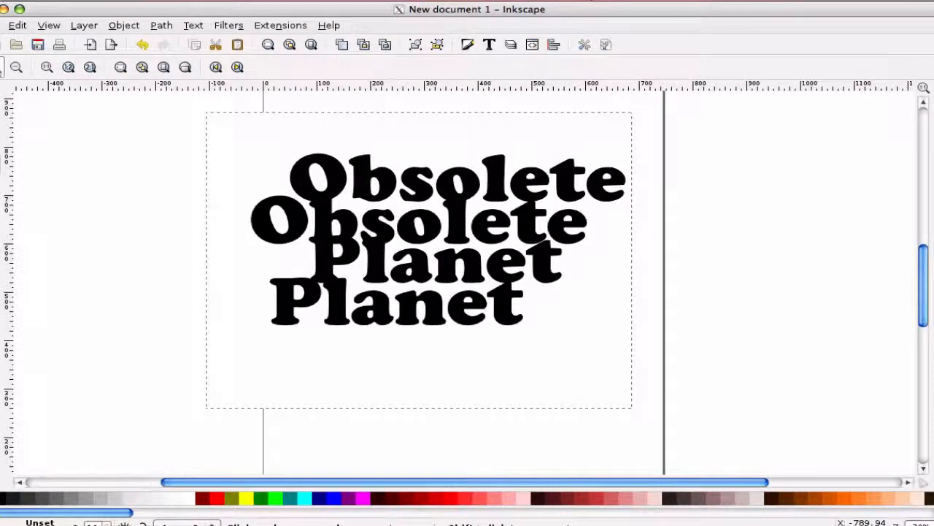
{"action": "left_click", "coordinate": [1, 67]}
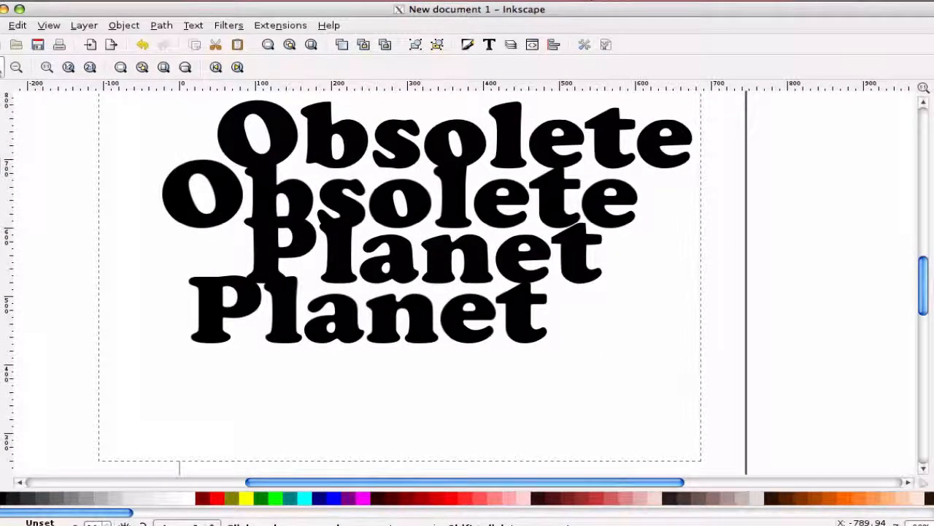
{"action": "left_click", "coordinate": [2, 67]}
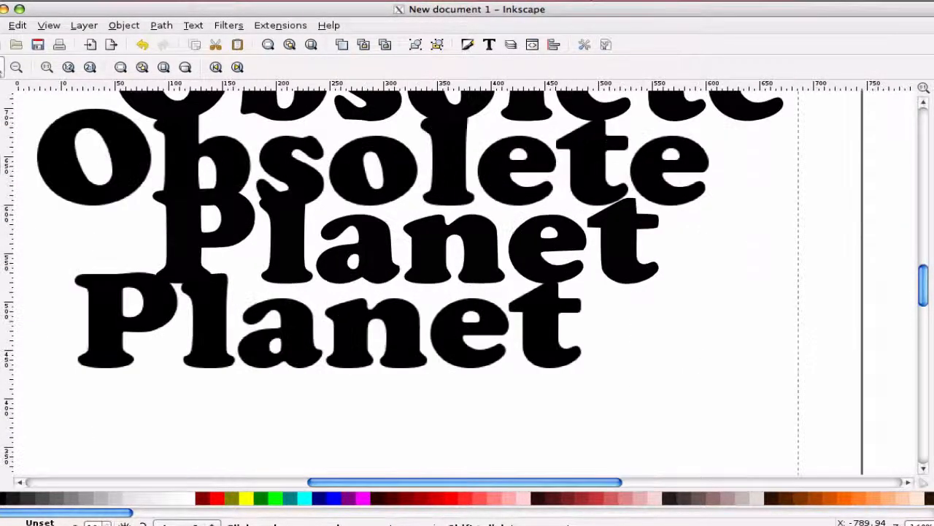
{"action": "left_click", "coordinate": [2, 67]}
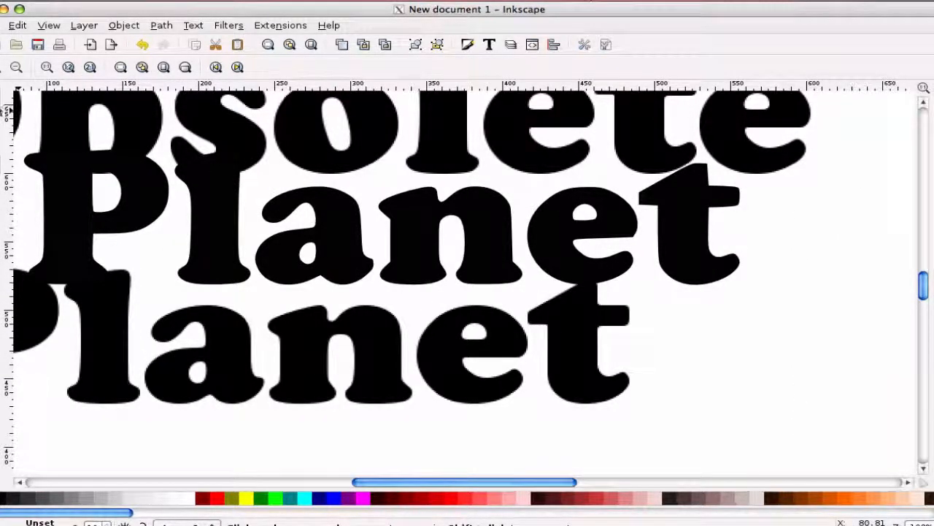
{"action": "scroll", "coordinate": [88, 191], "scroll_direction": "up", "scroll_amount": 8}
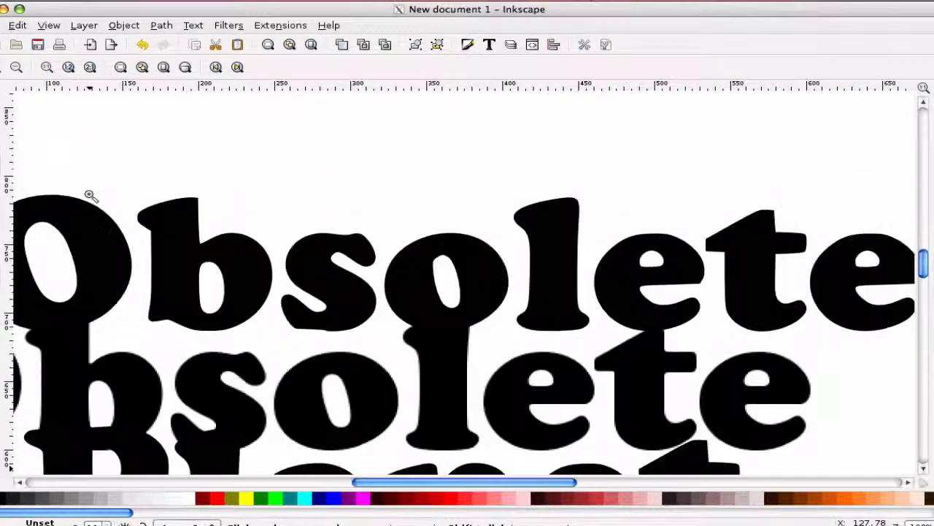
{"action": "left_click", "coordinate": [95, 172]}
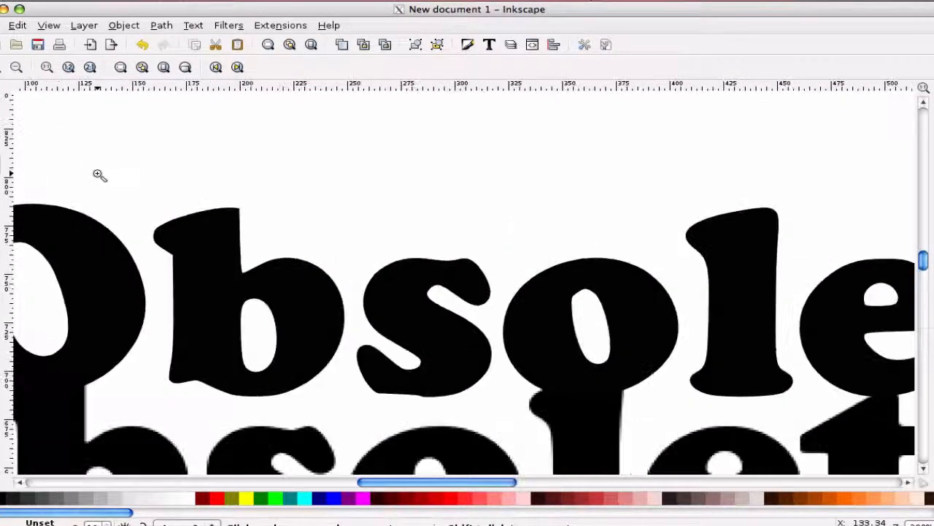
{"action": "left_click", "coordinate": [99, 176]}
{"action": "left_click", "coordinate": [99, 175]}
{"action": "left_click", "coordinate": [98, 175]}
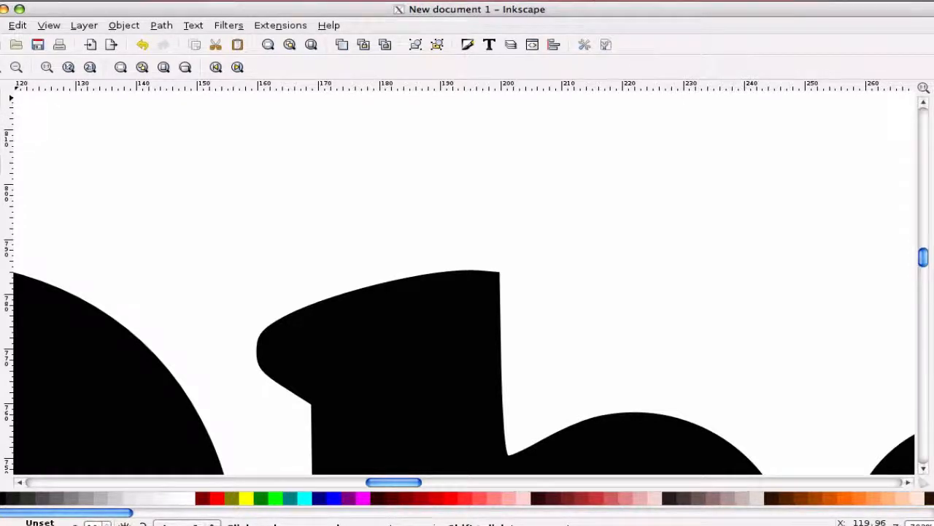
{"action": "left_click", "coordinate": [8, 100]}
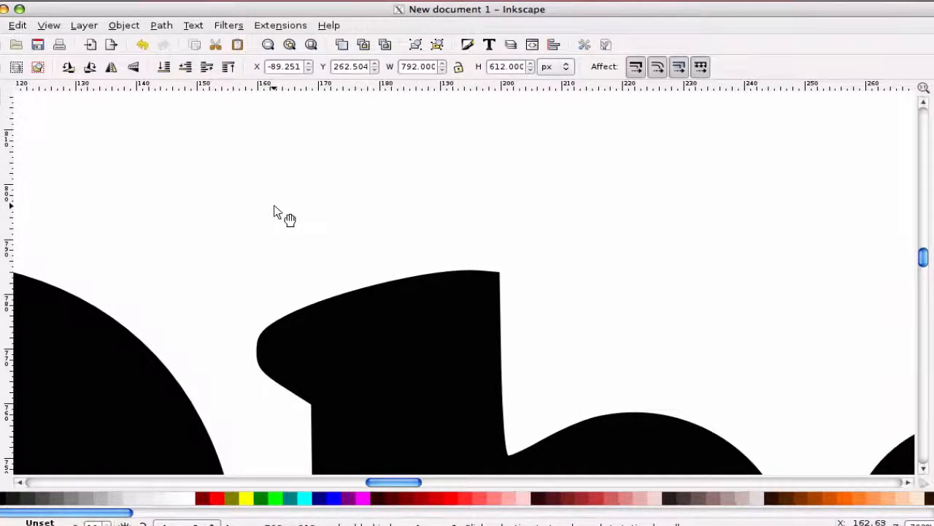
{"action": "scroll", "coordinate": [270, 211], "scroll_direction": "left", "scroll_amount": 10}
{"action": "scroll", "coordinate": [273, 211], "scroll_direction": "down", "scroll_amount": 3}
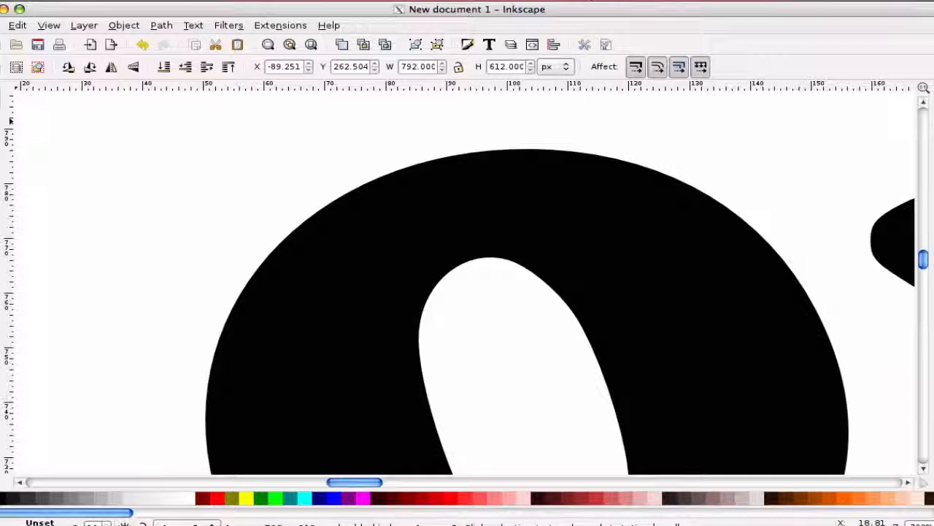
Zoom further into the letter edges and pan across them to compare the pixelated bitmap with the smooth vector
{"action": "key", "text": "z"}
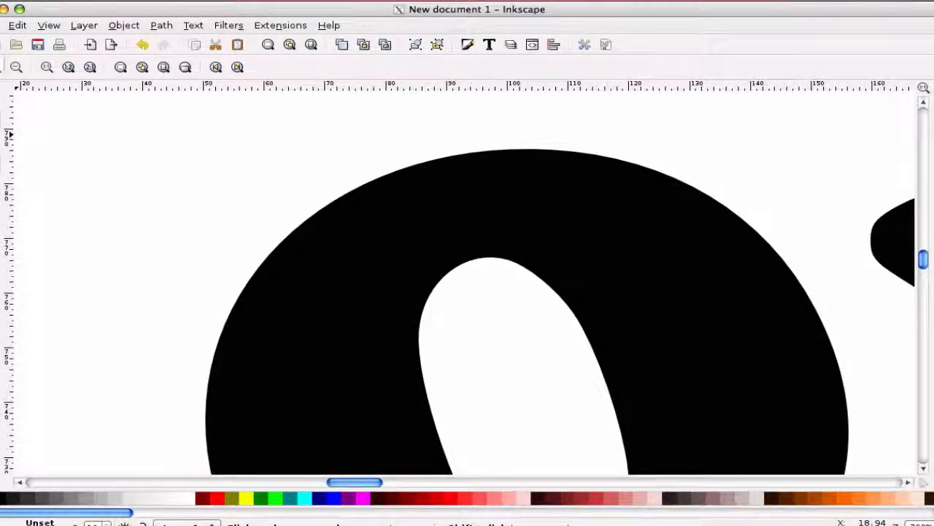
{"action": "key", "text": "plus"}
{"action": "key", "text": "plus"}
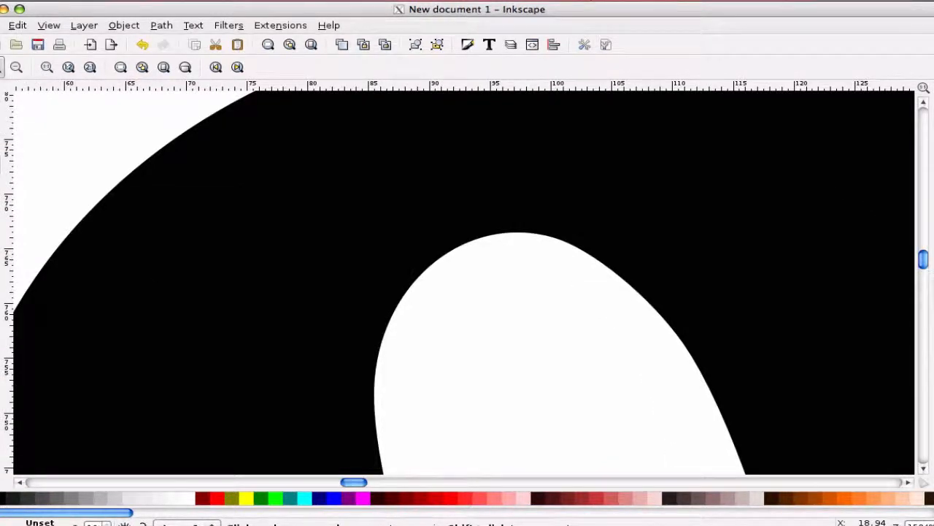
{"action": "key", "text": "plus"}
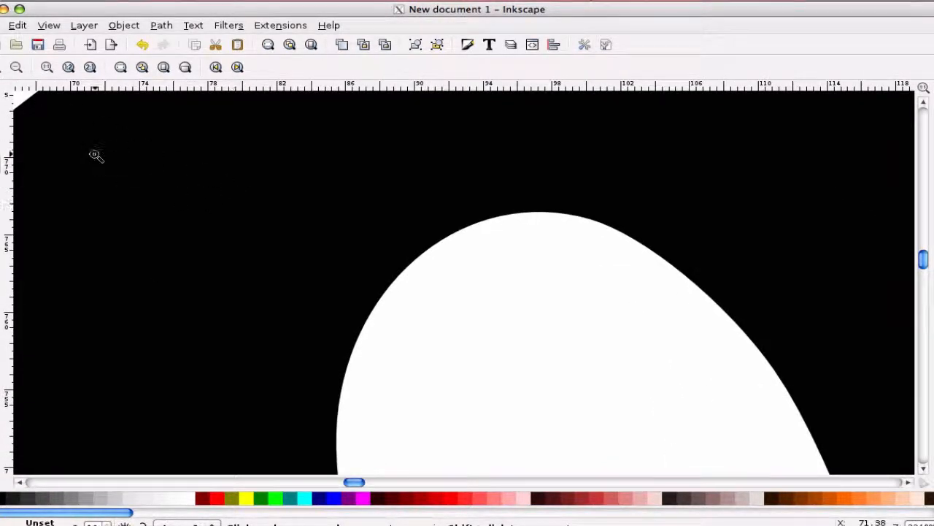
{"action": "scroll", "coordinate": [232, 247], "scroll_direction": "left", "scroll_amount": 8}
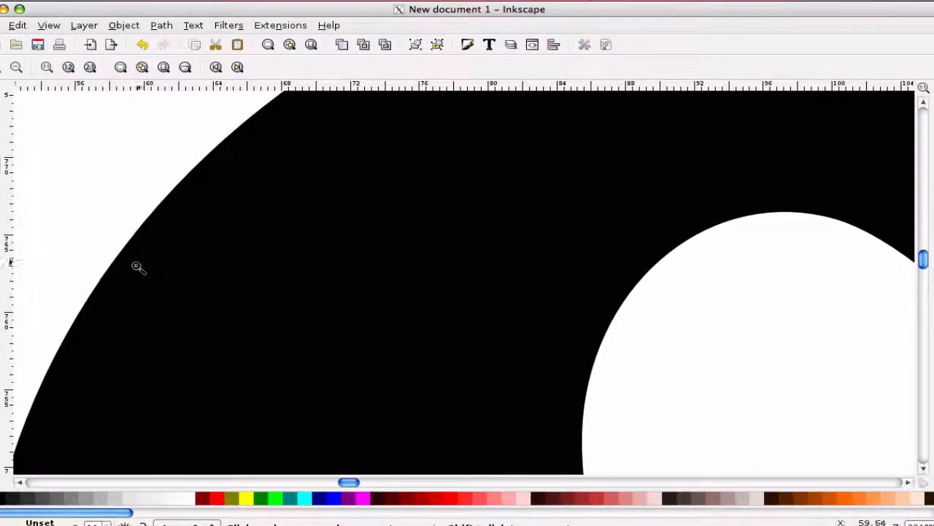
{"action": "scroll", "coordinate": [65, 378], "scroll_direction": "down", "scroll_amount": 2}
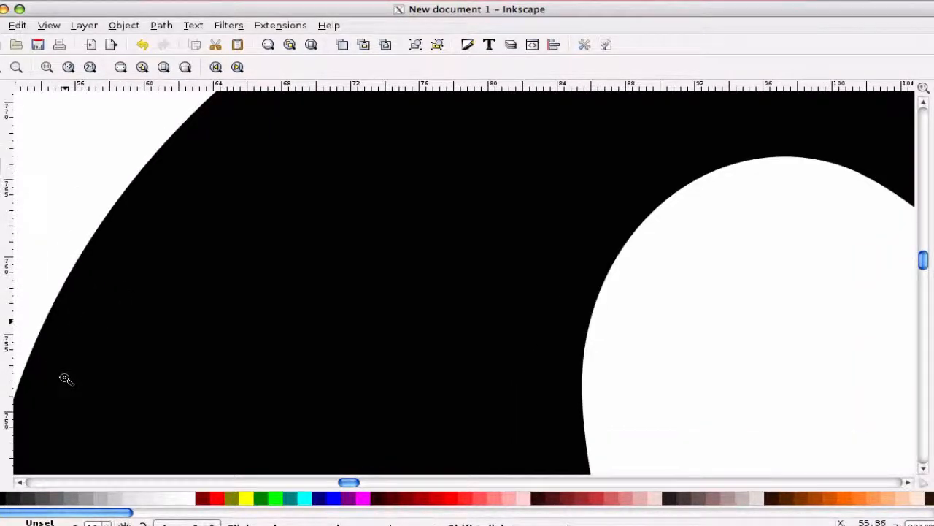
{"action": "scroll", "coordinate": [65, 379], "scroll_direction": "down", "scroll_amount": 6}
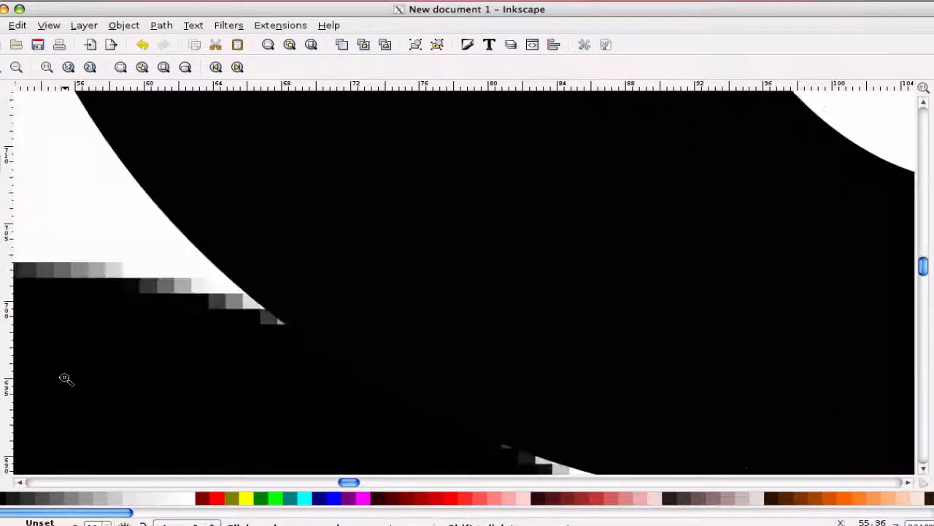
{"action": "scroll", "coordinate": [65, 378], "scroll_direction": "left", "scroll_amount": 20}
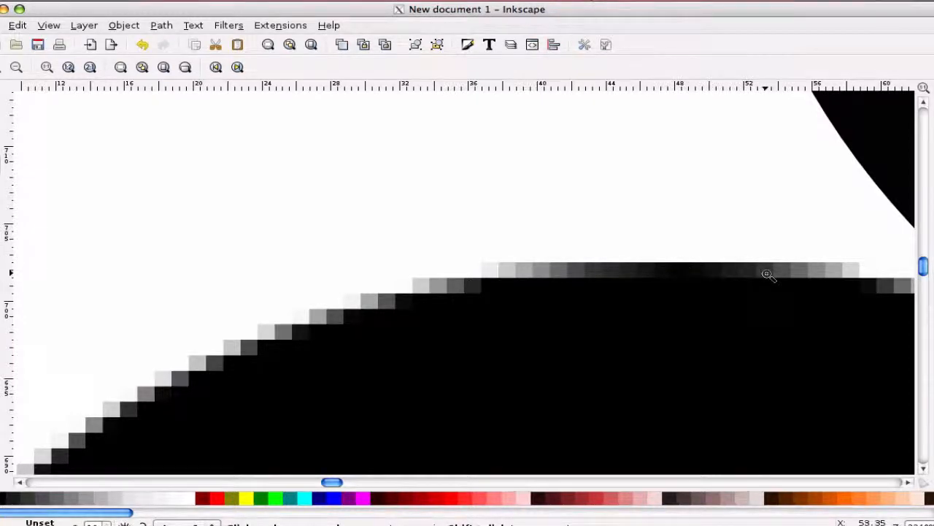
{"action": "scroll", "coordinate": [768, 273], "scroll_direction": "up", "scroll_amount": 10}
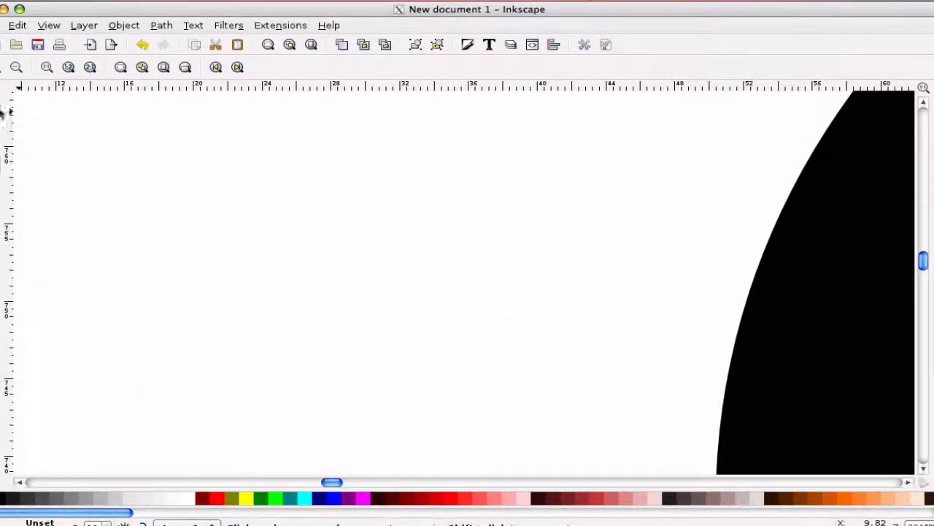
{"action": "left_click", "coordinate": [0, 101]}
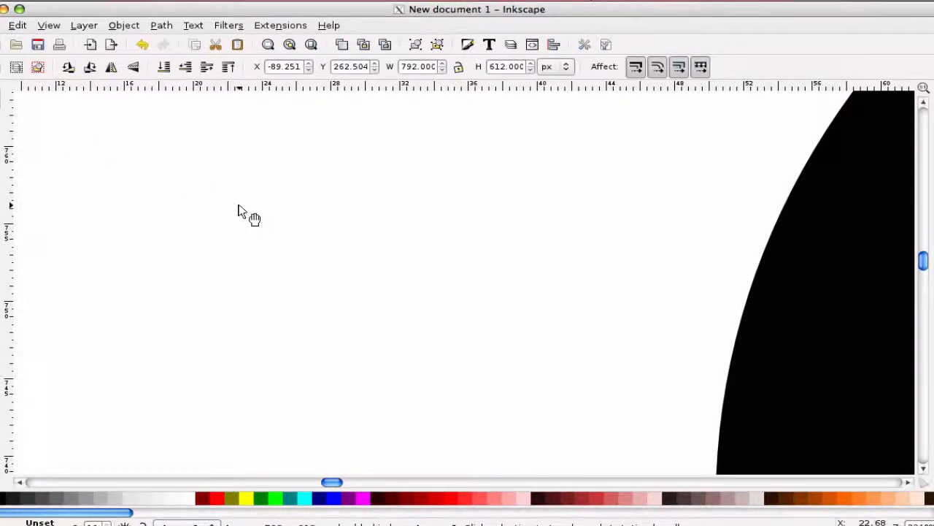
{"action": "scroll", "coordinate": [238, 205], "scroll_direction": "right", "scroll_amount": 20}
{"action": "scroll", "coordinate": [240, 210], "scroll_direction": "left", "scroll_amount": 15}
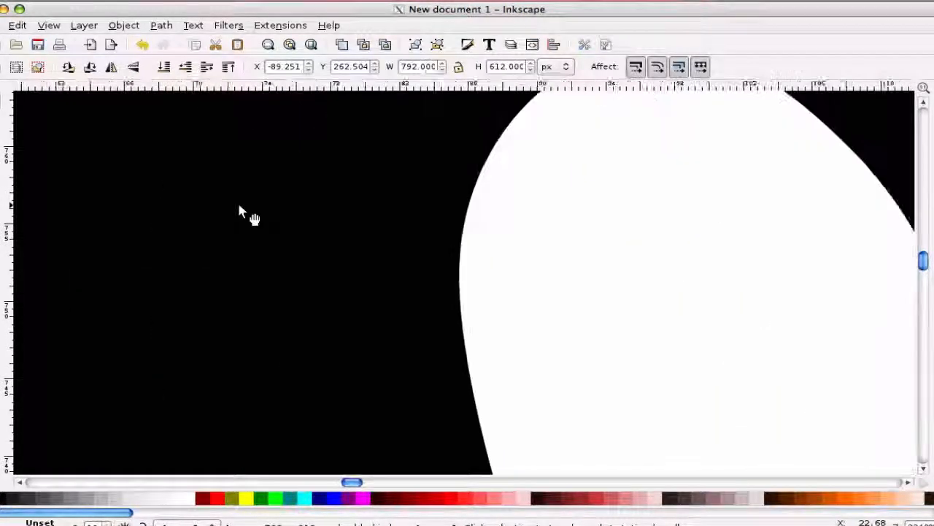
{"action": "scroll", "coordinate": [240, 212], "scroll_direction": "left", "scroll_amount": 1}
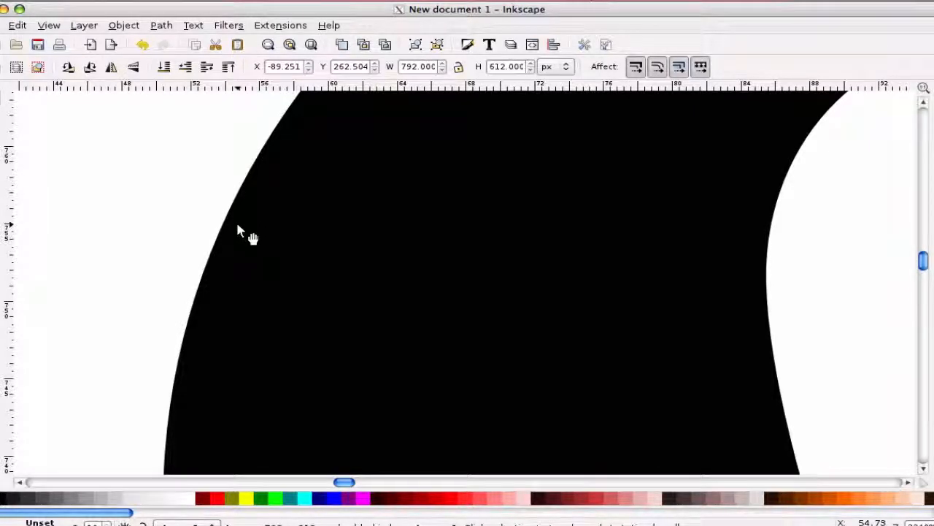
Drag the original bitmap off the page to the left and delete it
{"action": "left_click", "coordinate": [0, 165]}
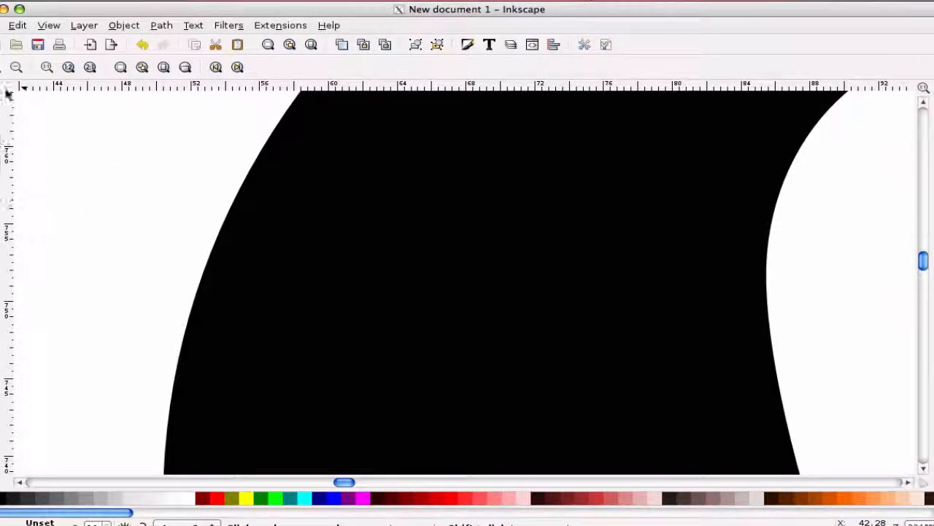
{"action": "left_click", "coordinate": [16, 67]}
{"action": "left_click", "coordinate": [15, 67]}
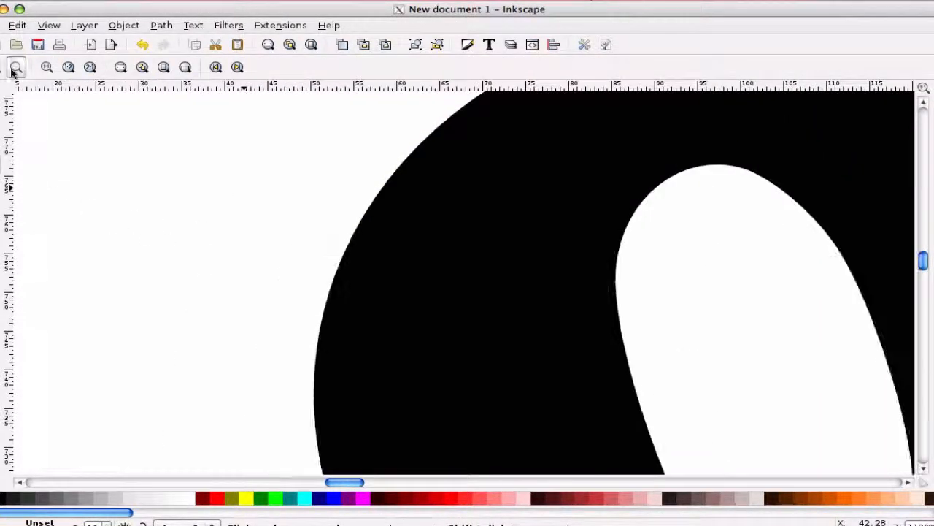
{"action": "left_click", "coordinate": [15, 68]}
{"action": "left_click", "coordinate": [15, 67]}
{"action": "left_click", "coordinate": [16, 67]}
{"action": "left_click", "coordinate": [15, 67]}
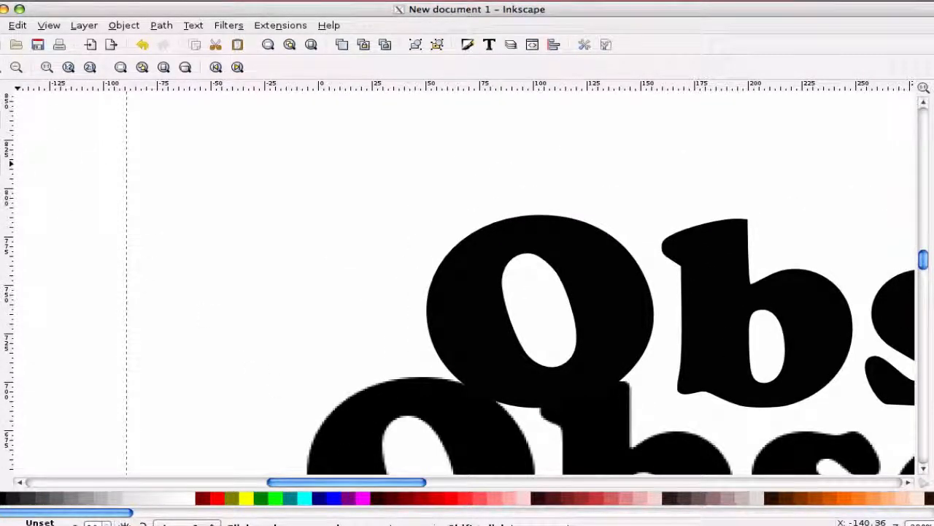
{"action": "key", "text": "s"}
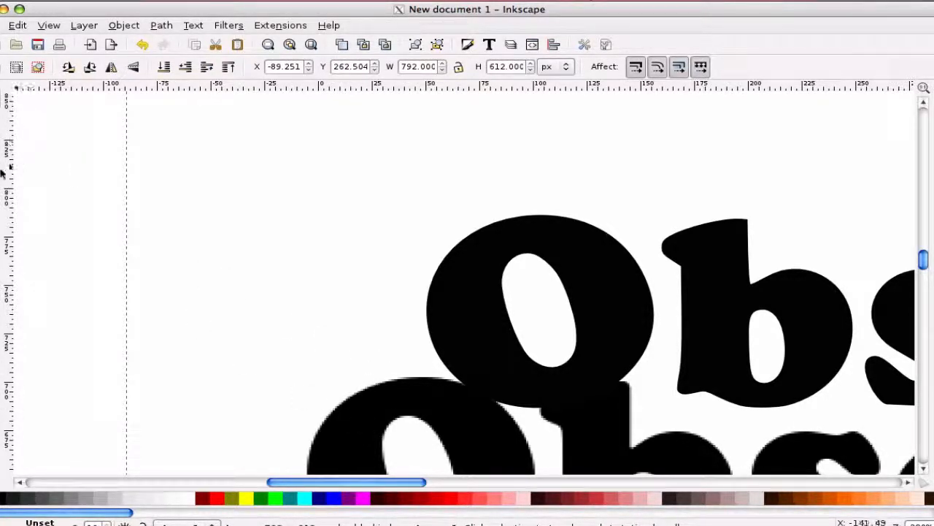
{"action": "key", "text": "z"}
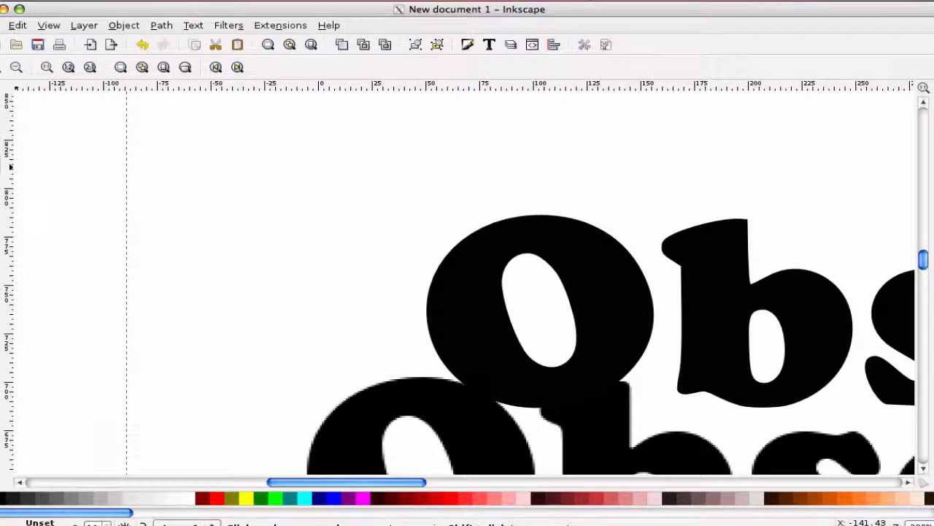
{"action": "left_click", "coordinate": [15, 67]}
{"action": "left_click", "coordinate": [15, 67]}
{"action": "left_click", "coordinate": [16, 68]}
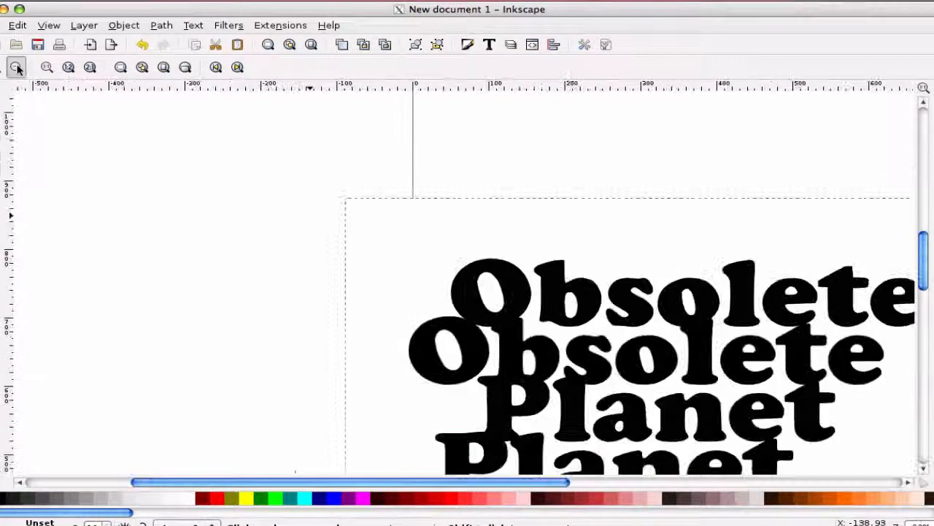
{"action": "left_click", "coordinate": [17, 68]}
{"action": "left_click", "coordinate": [16, 67]}
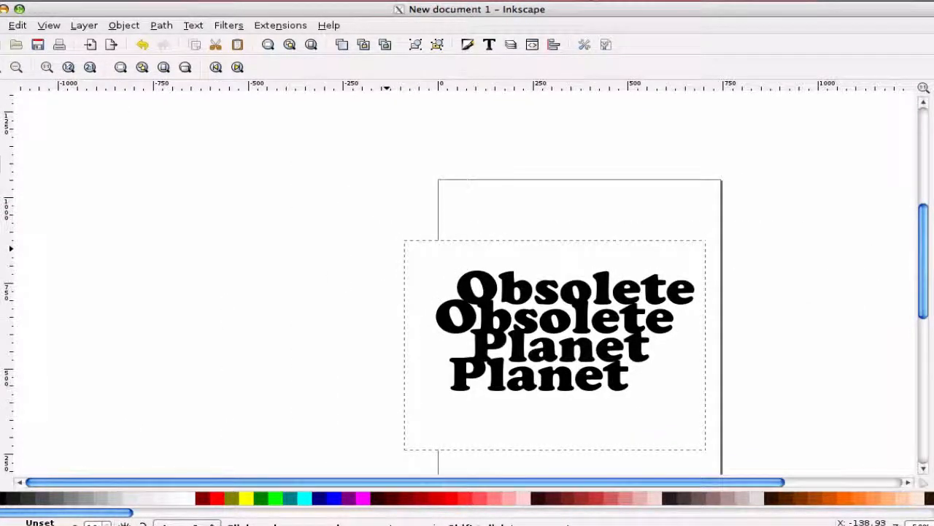
{"action": "key", "text": "s"}
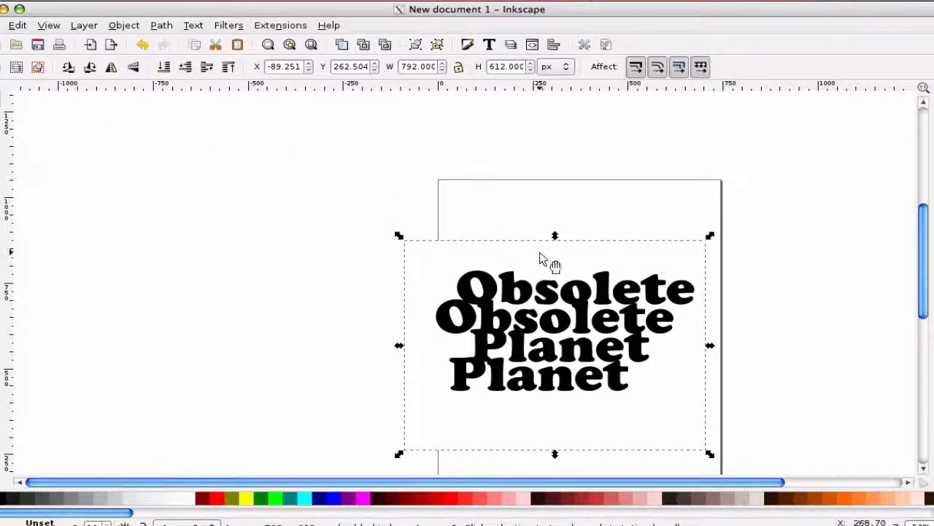
{"action": "left_click_drag", "start_coordinate": [552, 261], "coordinate": [241, 230]}
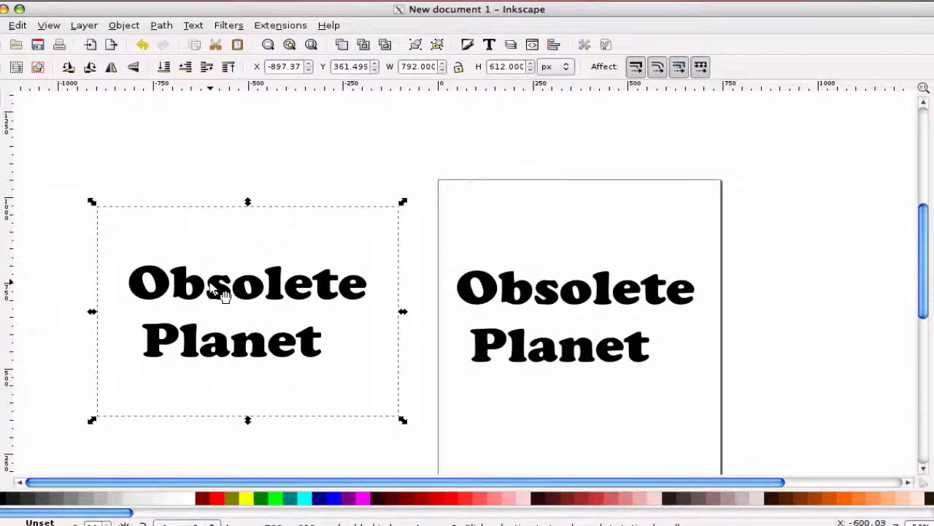
{"action": "left_click", "coordinate": [17, 25]}
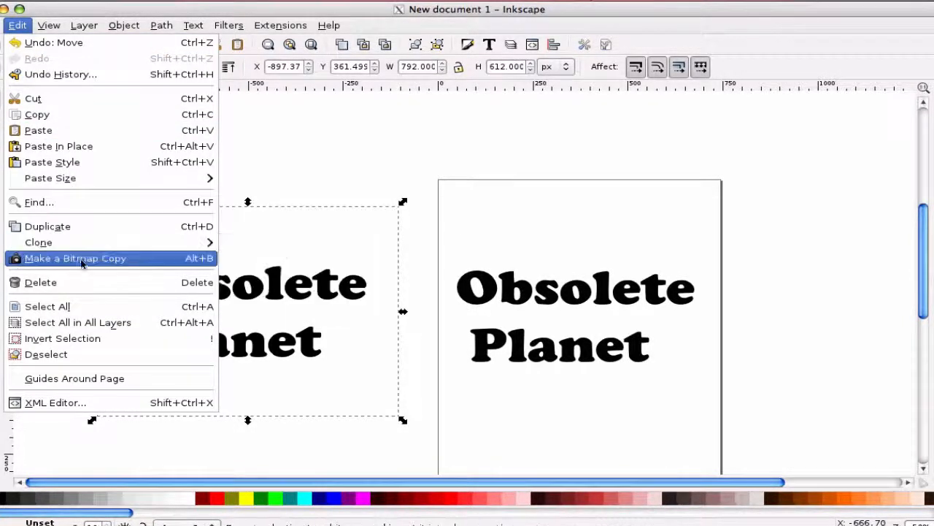
{"action": "left_click", "coordinate": [85, 281]}
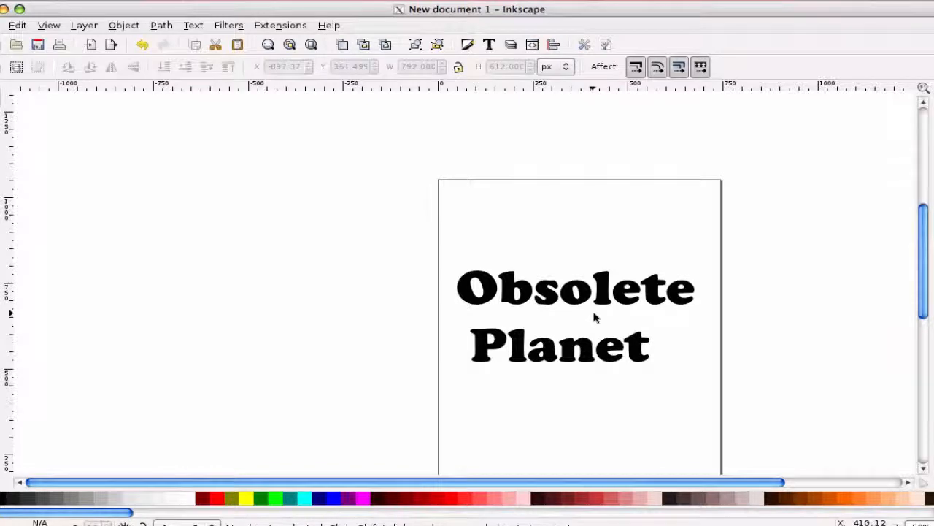
Move the traced vector logo slightly higher on the page
{"action": "left_click", "coordinate": [547, 272]}
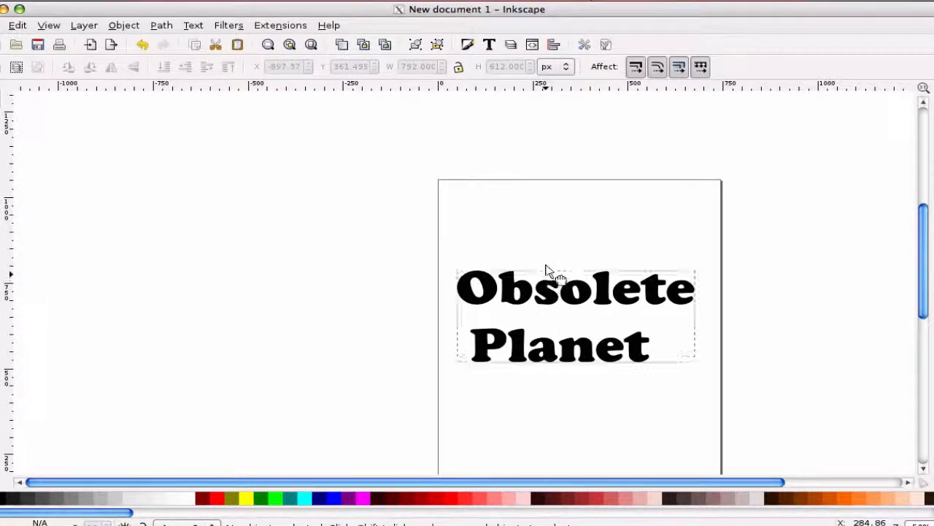
{"action": "left_click_drag", "start_coordinate": [548, 271], "coordinate": [576, 250]}
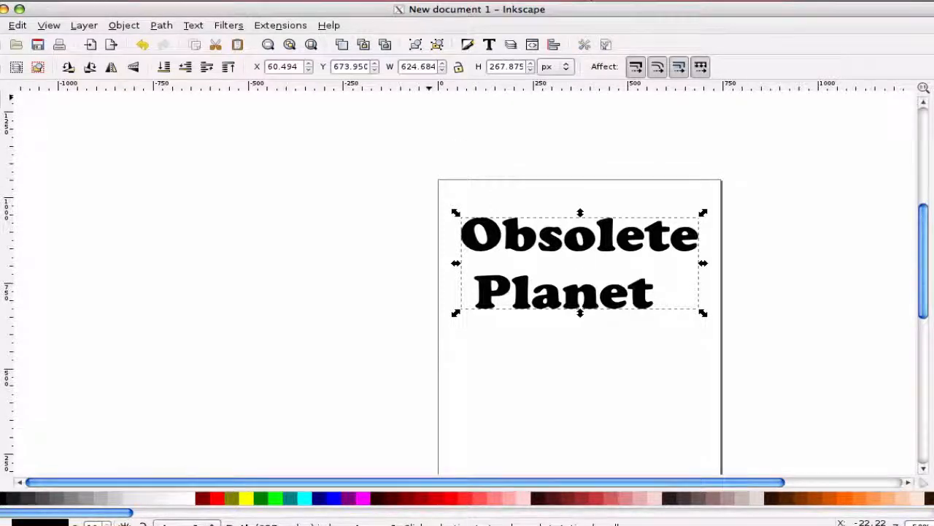
Start saving the document as drawing.pdf in the Desktop folder
{"action": "left_click", "coordinate": [3, 25]}
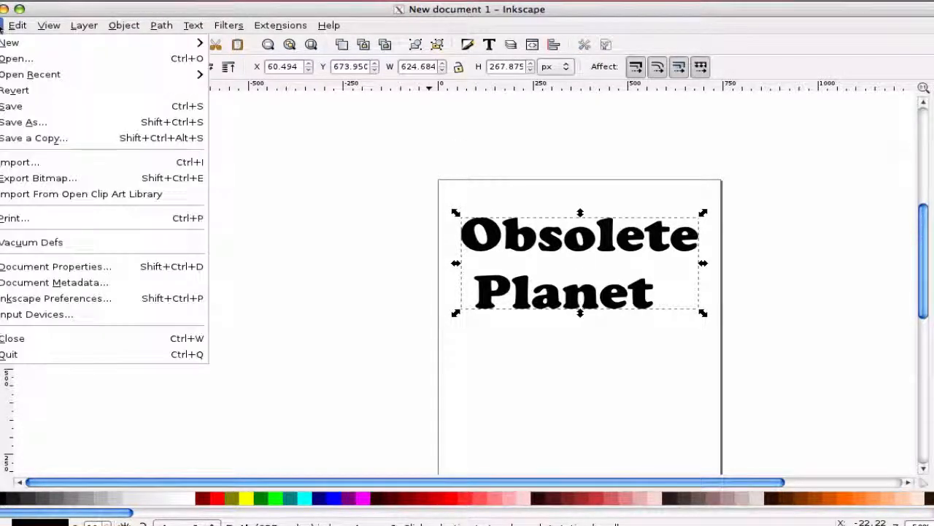
{"action": "left_click", "coordinate": [30, 121]}
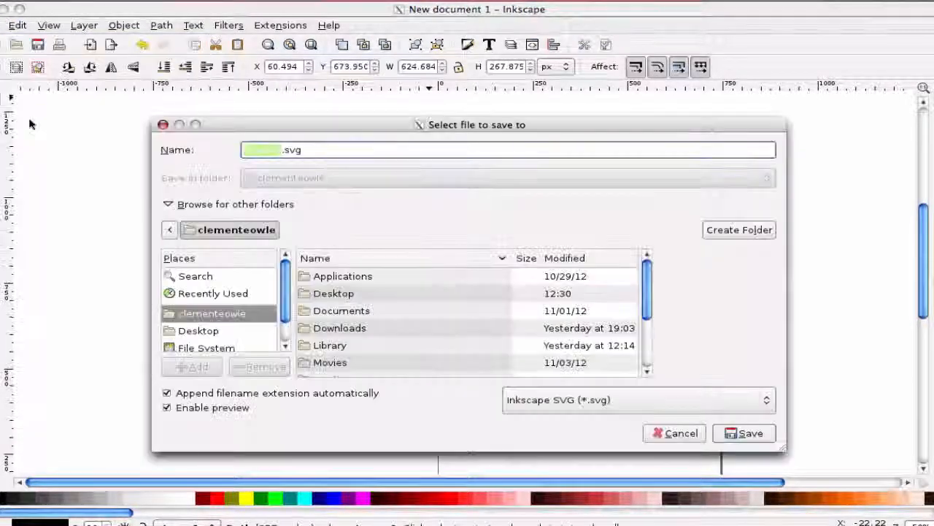
{"action": "left_click", "coordinate": [325, 148]}
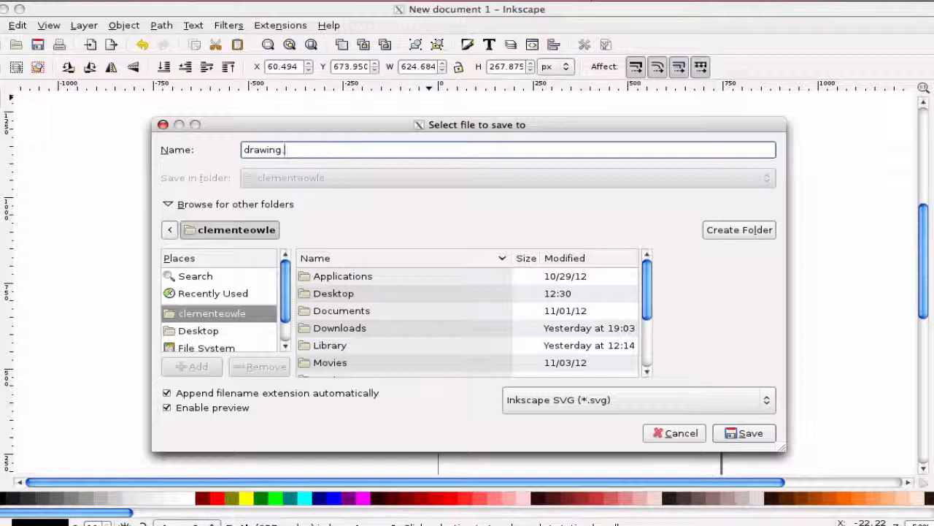
{"action": "type", "text": "pdf"}
{"action": "left_click", "coordinate": [205, 333]}
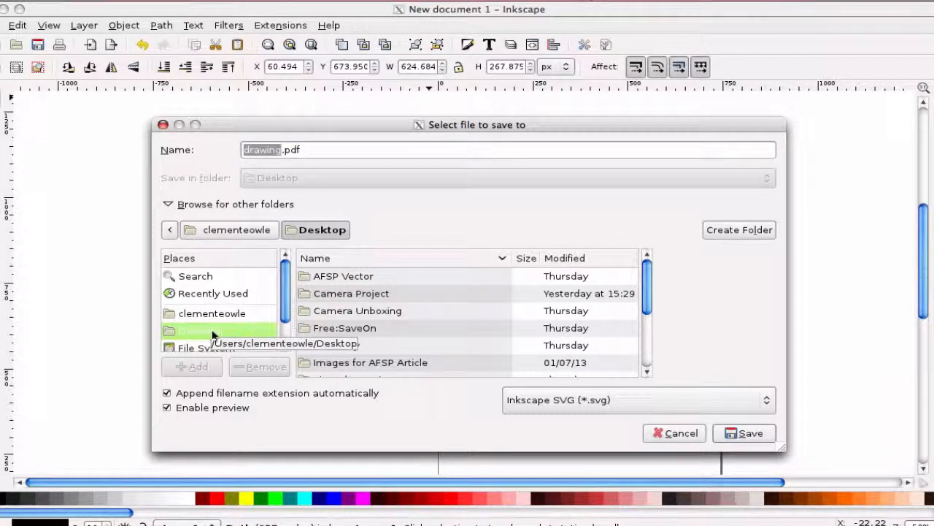
Set the file type to Portable Document Format (*.pdf) and save, accepting the default PDF options
{"action": "left_click", "coordinate": [768, 400]}
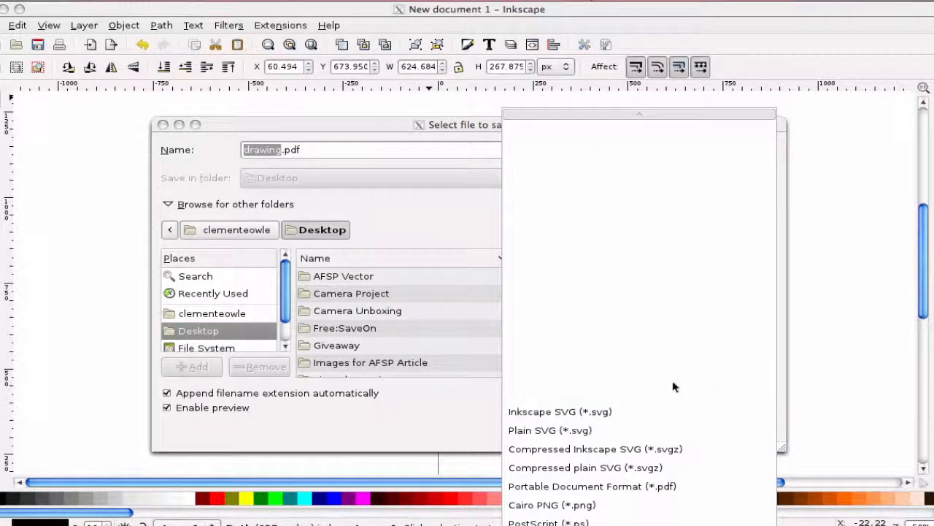
{"action": "scroll", "coordinate": [673, 384], "scroll_direction": "down", "scroll_amount": 5}
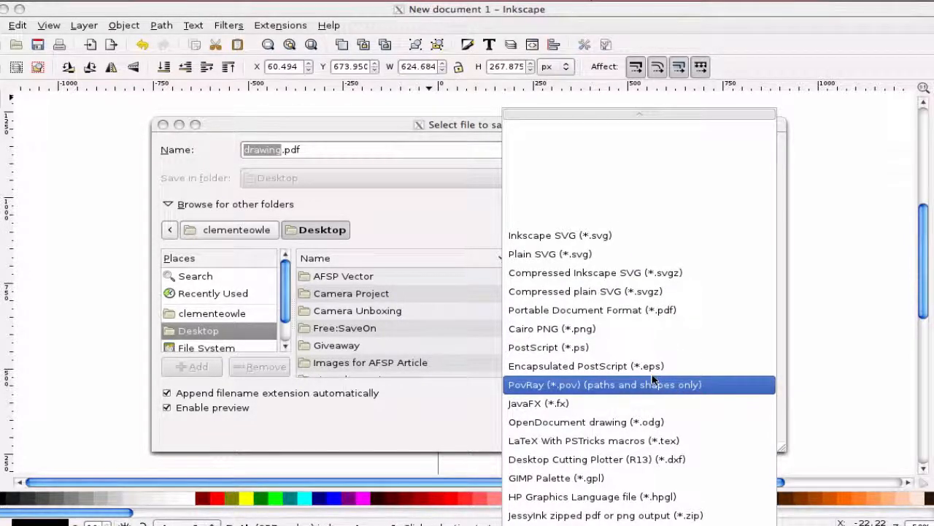
{"action": "left_click", "coordinate": [653, 312]}
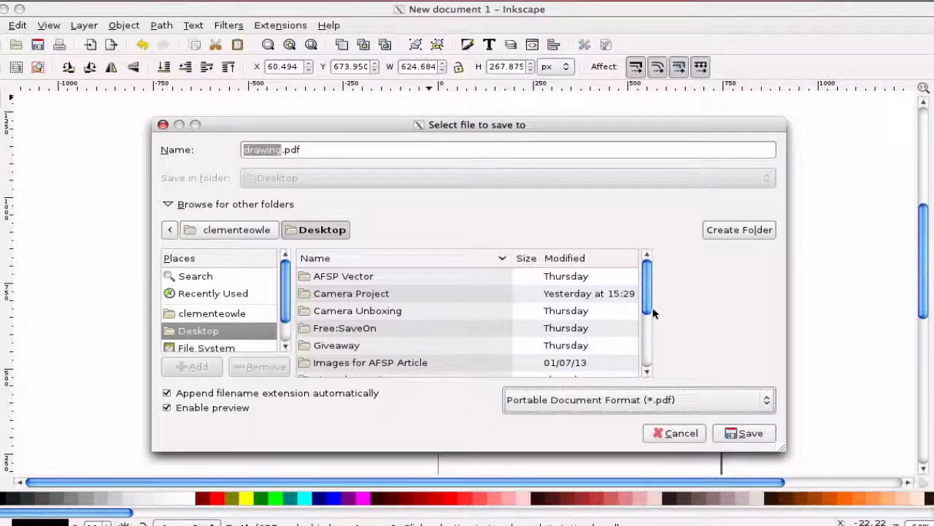
{"action": "left_click", "coordinate": [229, 332]}
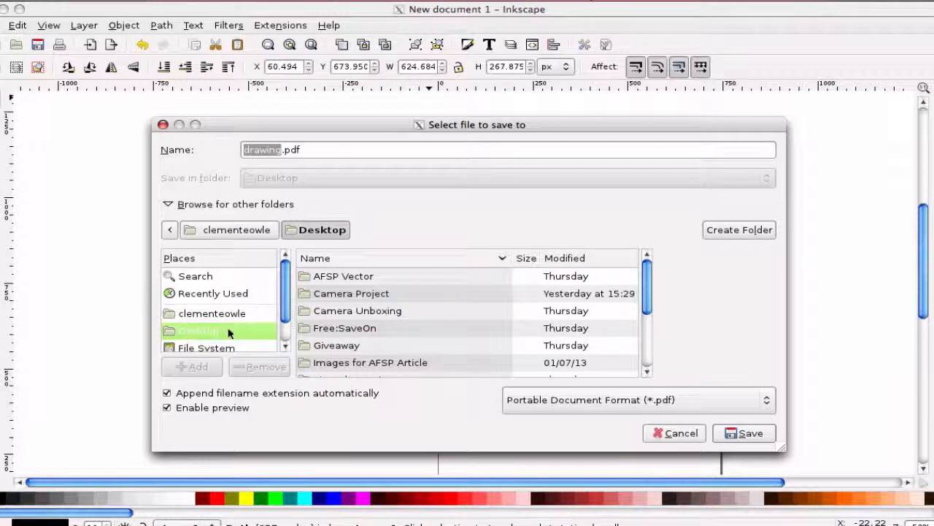
{"action": "left_click", "coordinate": [741, 433]}
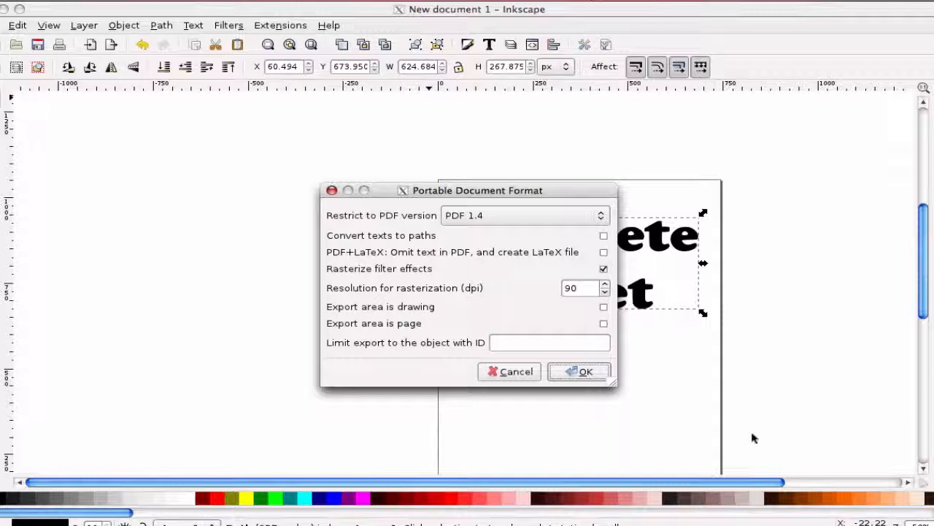
{"action": "left_click", "coordinate": [581, 373]}
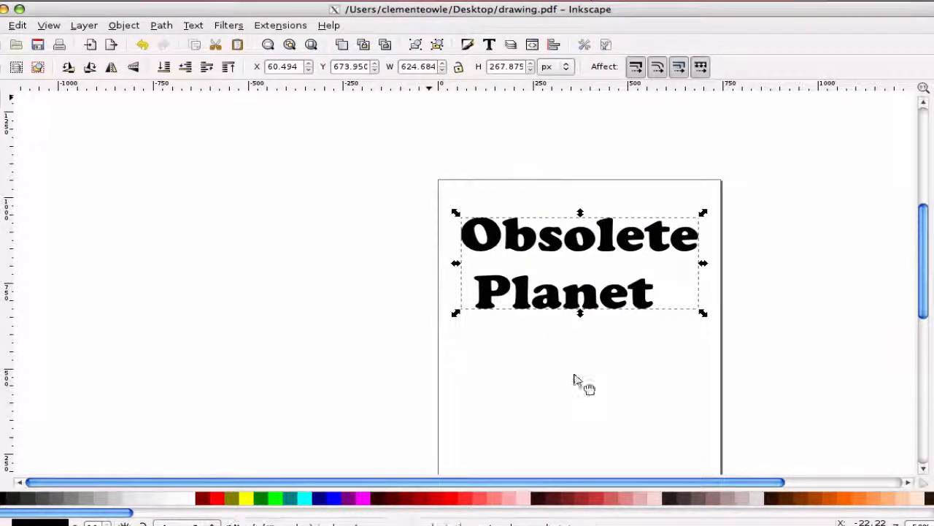
Open the exported drawing.pdf from the desktop to check it, close it and return to Inkscape
{"action": "key", "text": "ctrl+Down"}
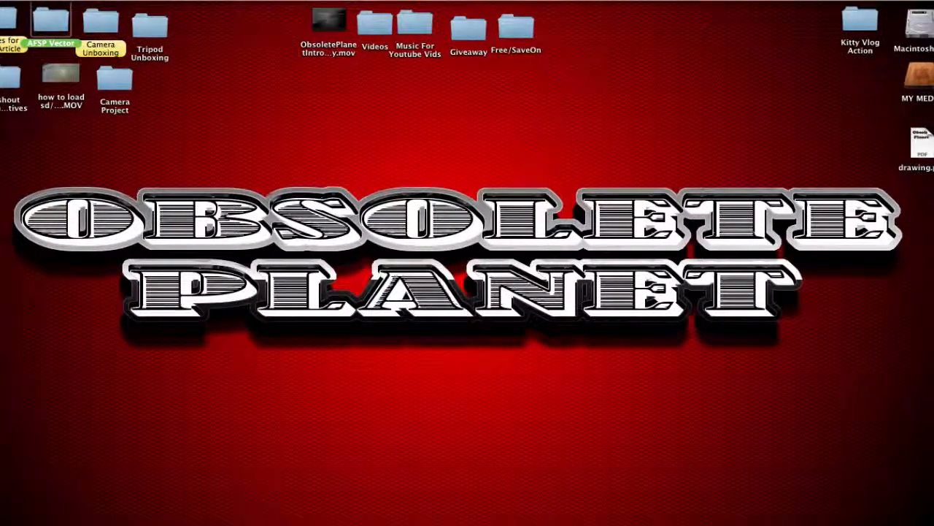
{"action": "left_click", "coordinate": [917, 142]}
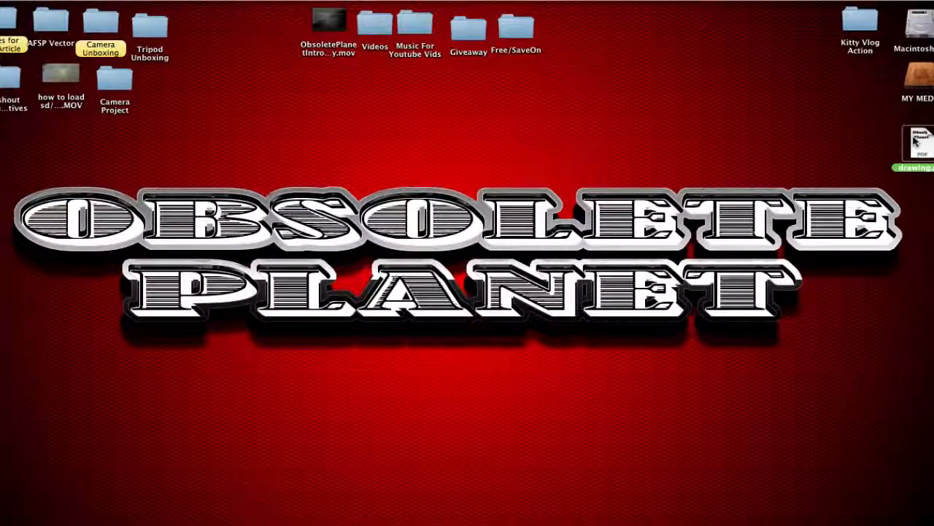
{"action": "double_click", "coordinate": [916, 142]}
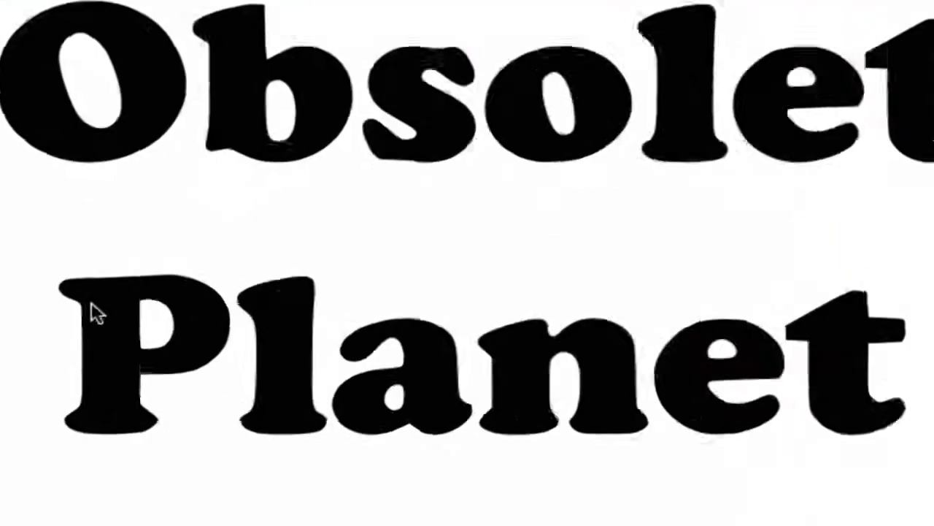
{"action": "key", "text": "super+w"}
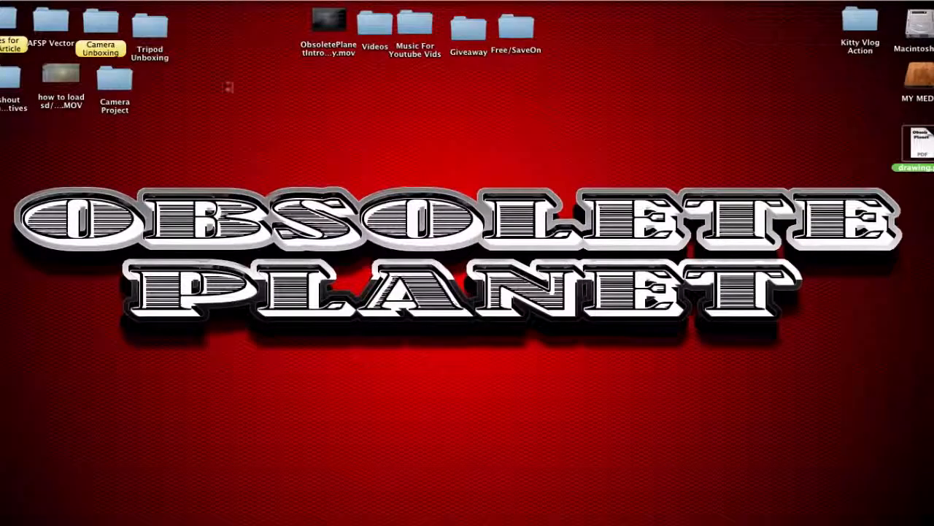
{"action": "left_click", "coordinate": [541, 224]}
{"action": "key", "text": "ctrl+Right"}
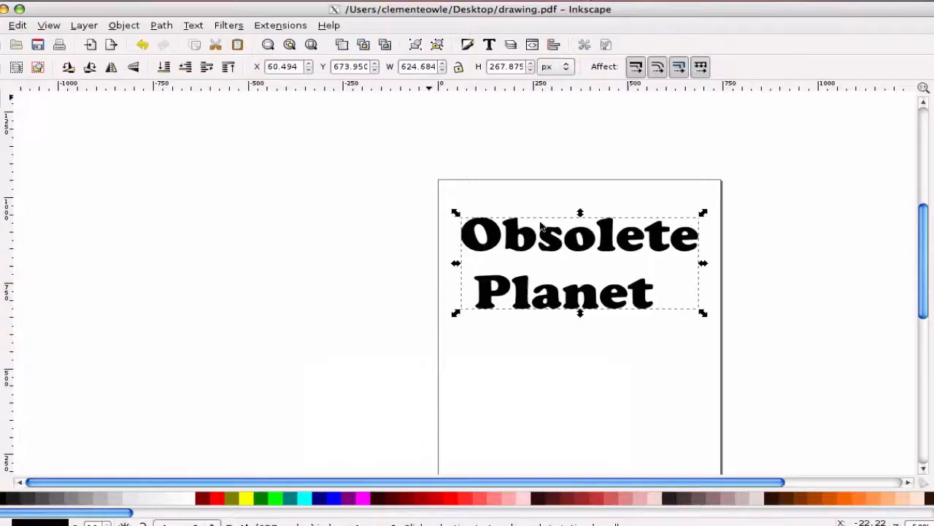